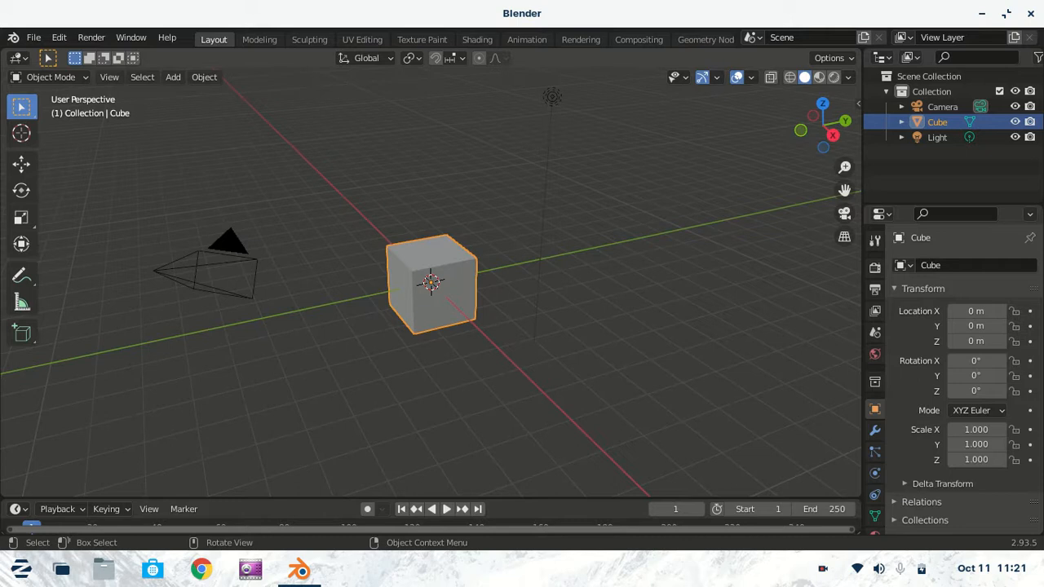
Stretch the default cube into a wide box, scaled about 3.18 along Y and 1.80 along X
key(s)
key(y)
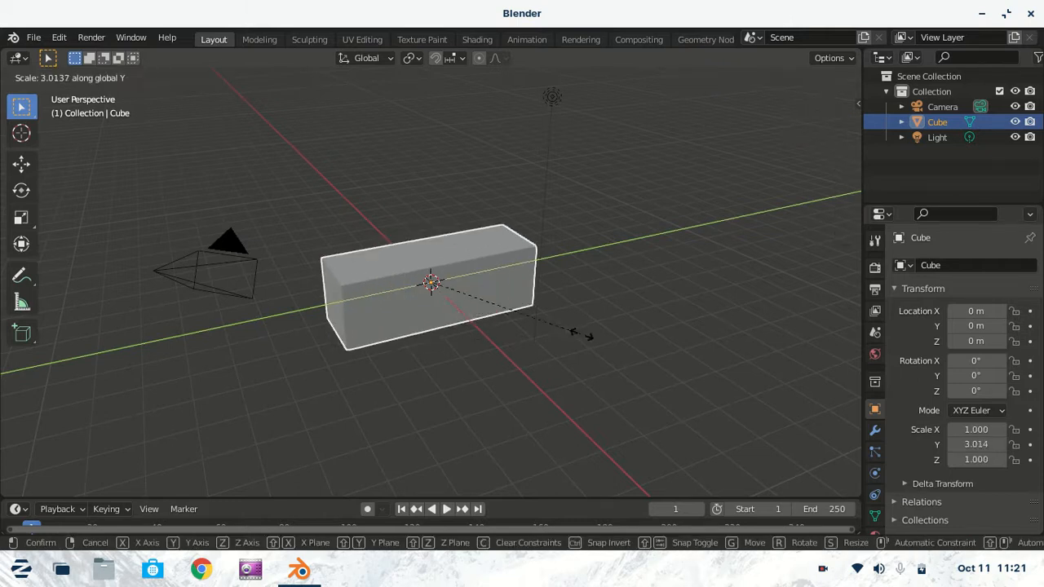
click(604, 336)
key(s)
key(x)
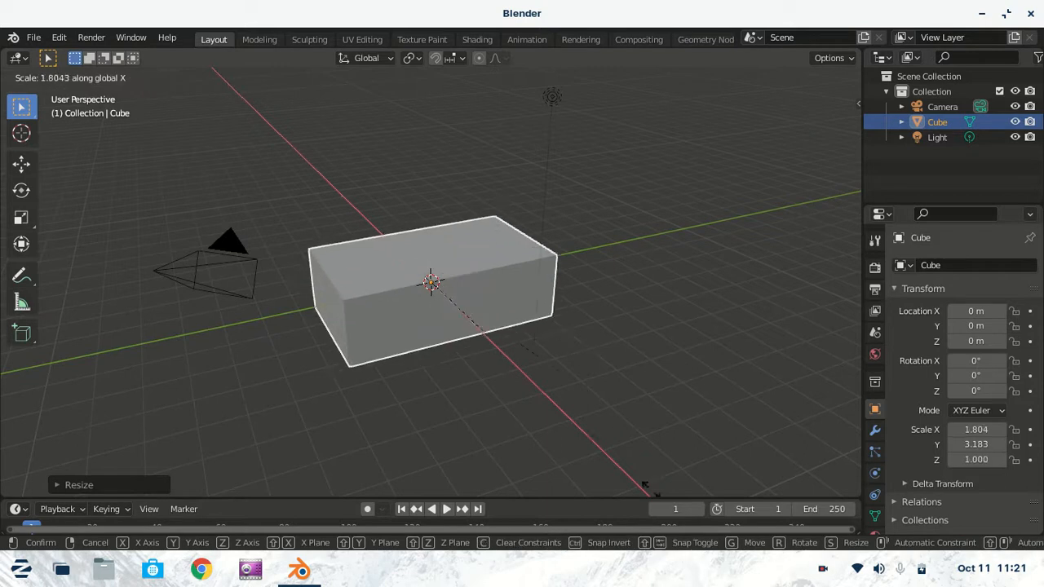
click(620, 383)
In Edit Mode, inset the box's top face by a narrow margin and extrude it upward to form an upper storey
click(49, 76)
click(42, 109)
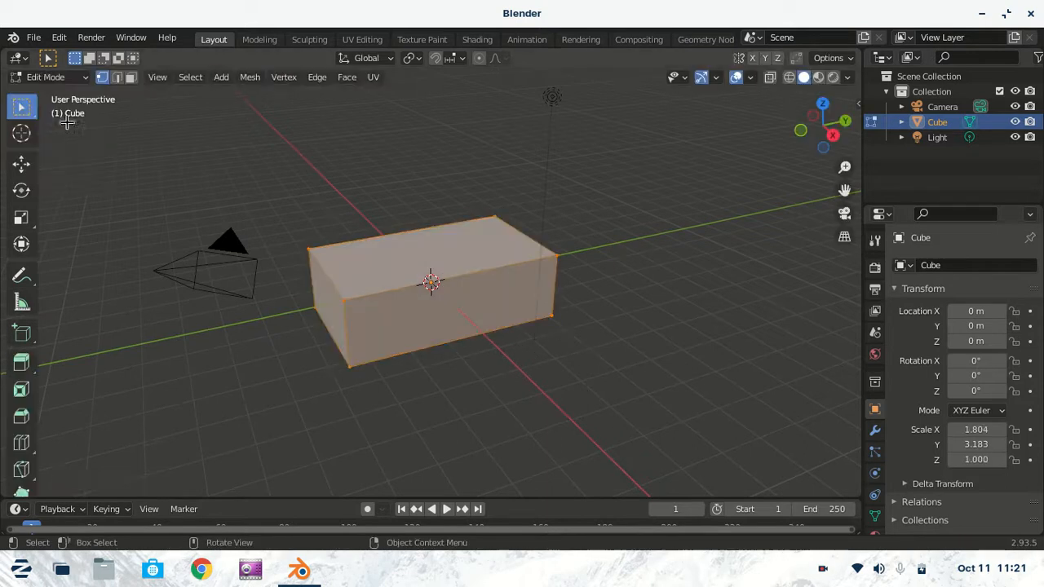
key(3)
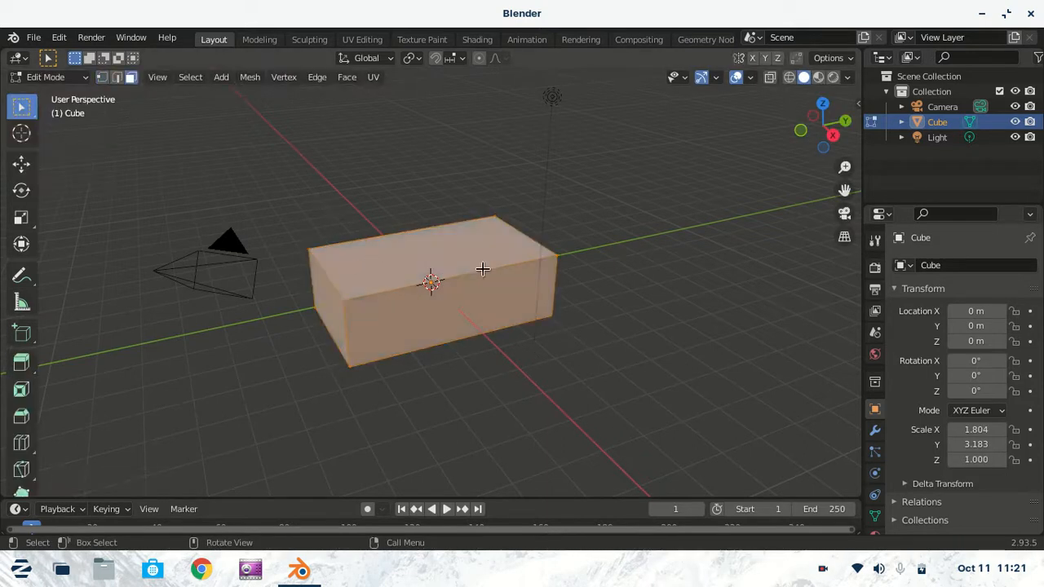
key(alt+a)
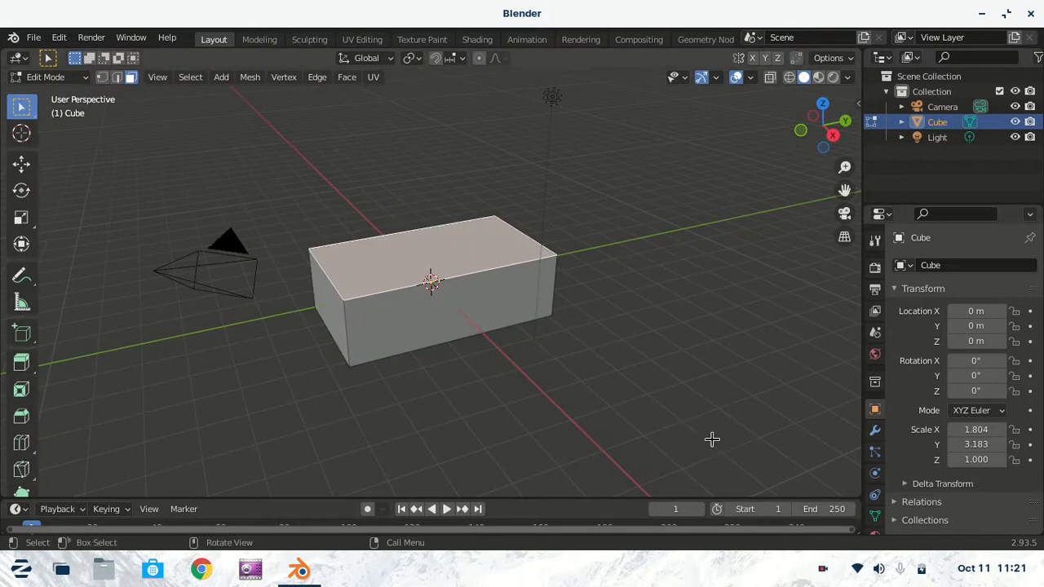
key(i)
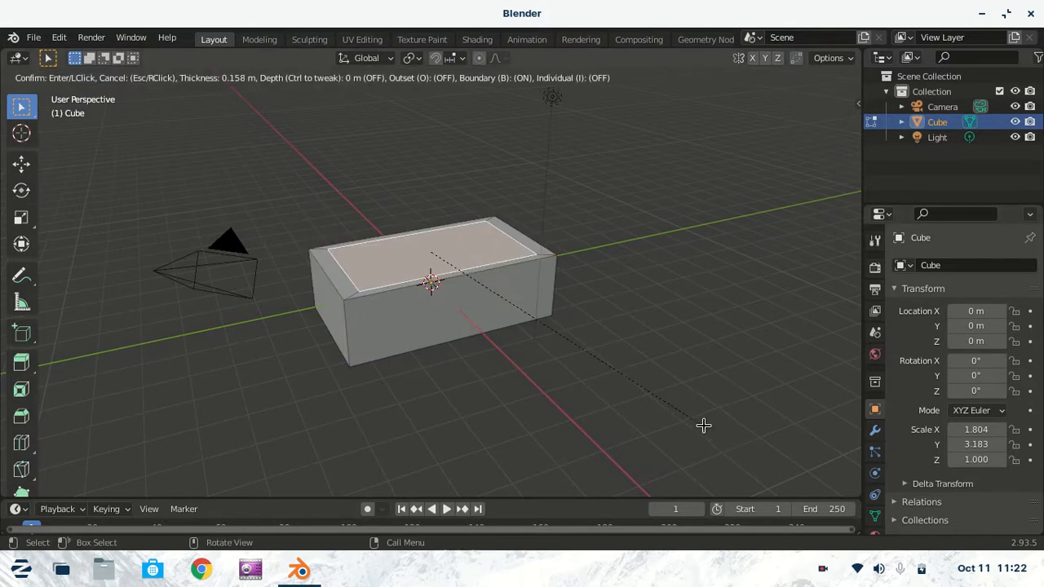
click(704, 427)
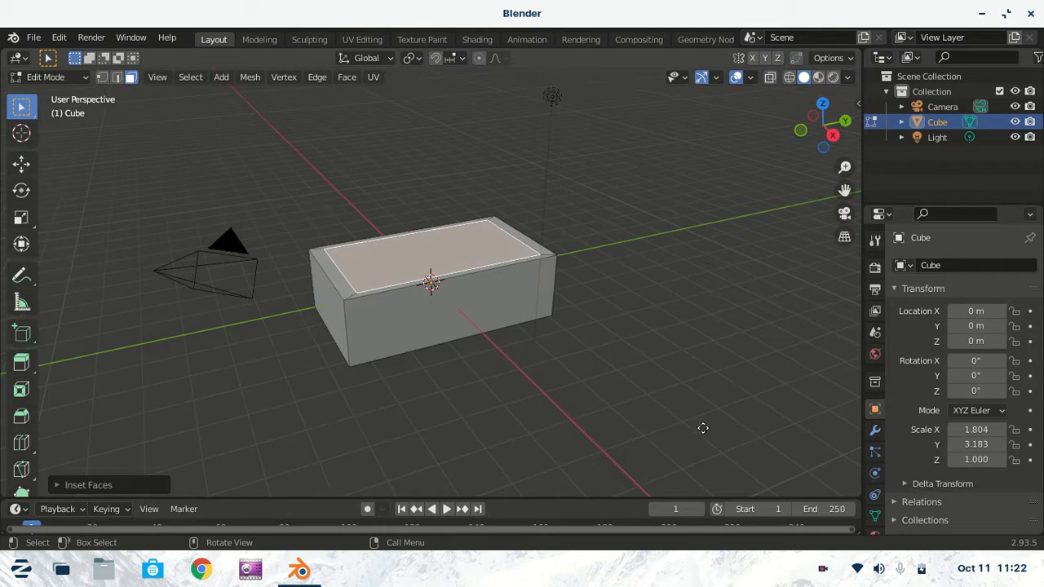
key(e)
click(692, 380)
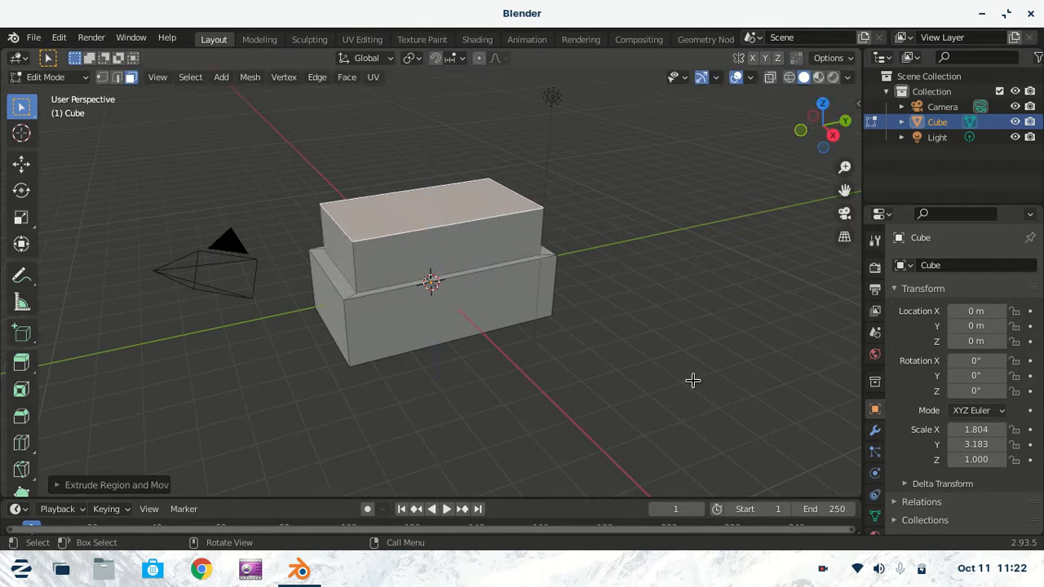
Extrude the upper storey's top face in place, scale it outward and raise it slightly along Z to form overhanging eaves
key(e)
click(692, 380)
key(s)
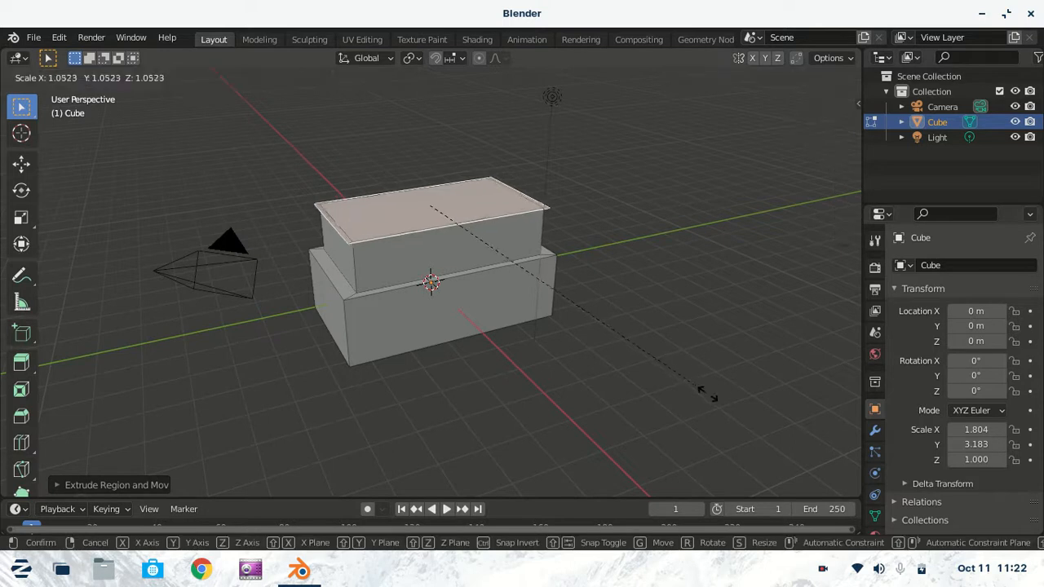
click(721, 413)
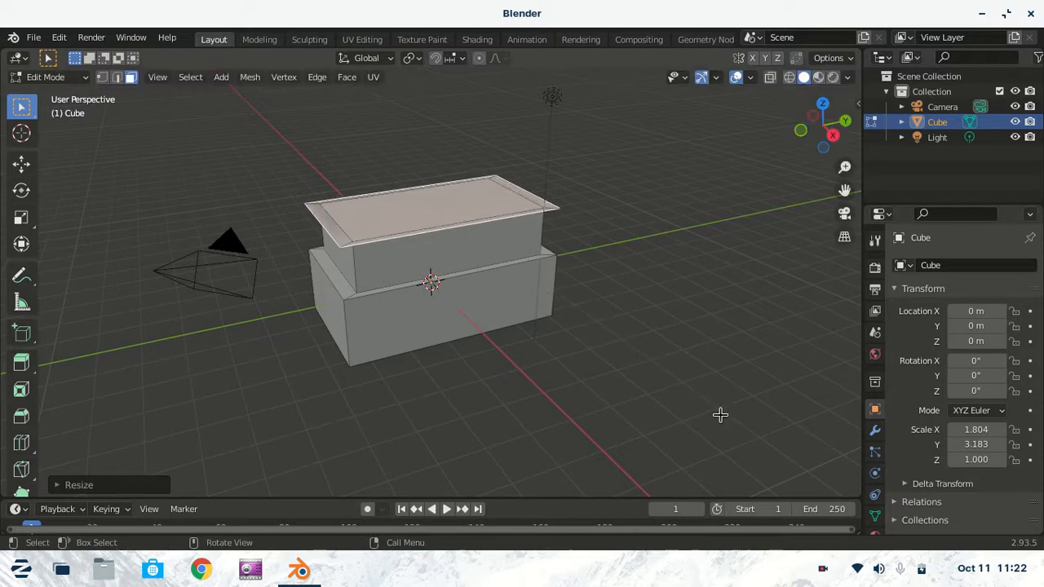
key(g)
key(z)
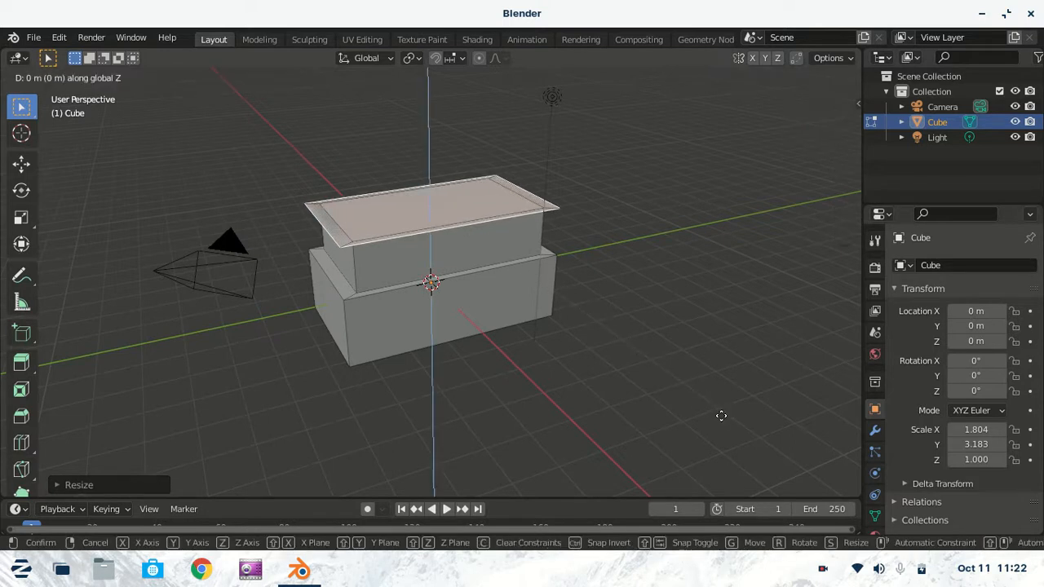
click(716, 410)
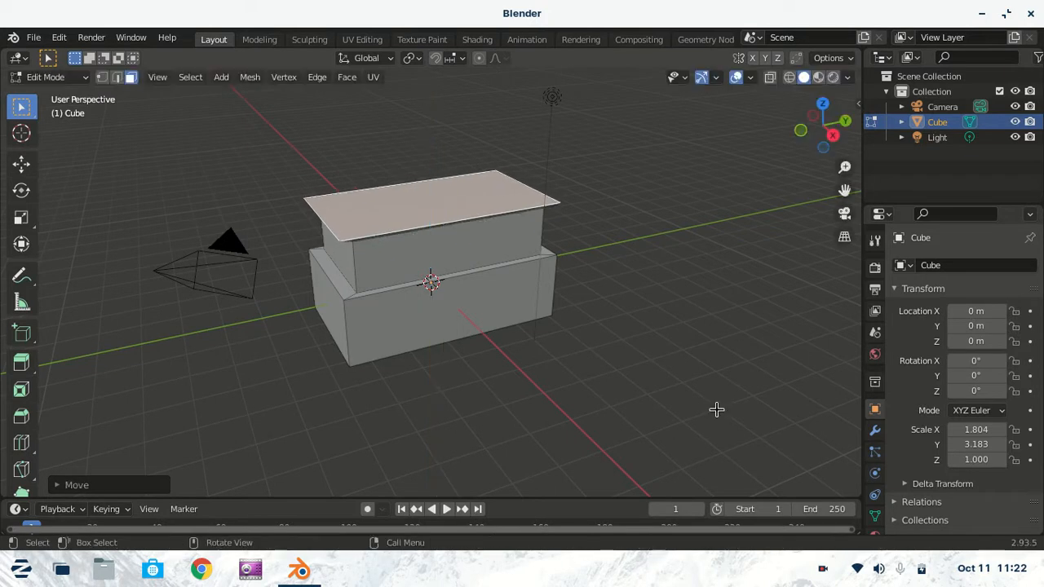
Inset the eaves' top face to a small central rectangle and raise it along Z to form a hipped roof
key(i)
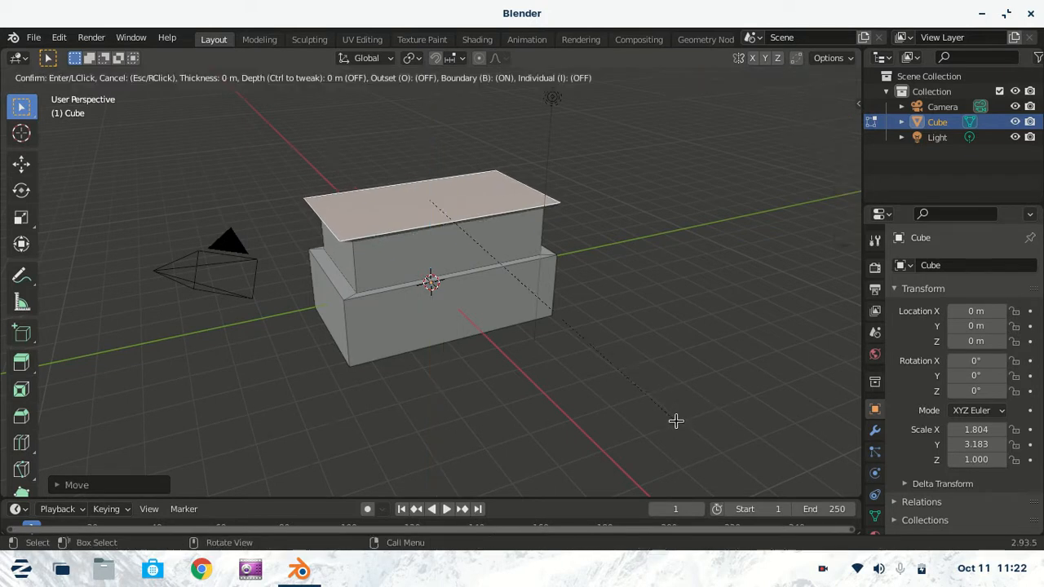
click(642, 374)
key(g)
key(z)
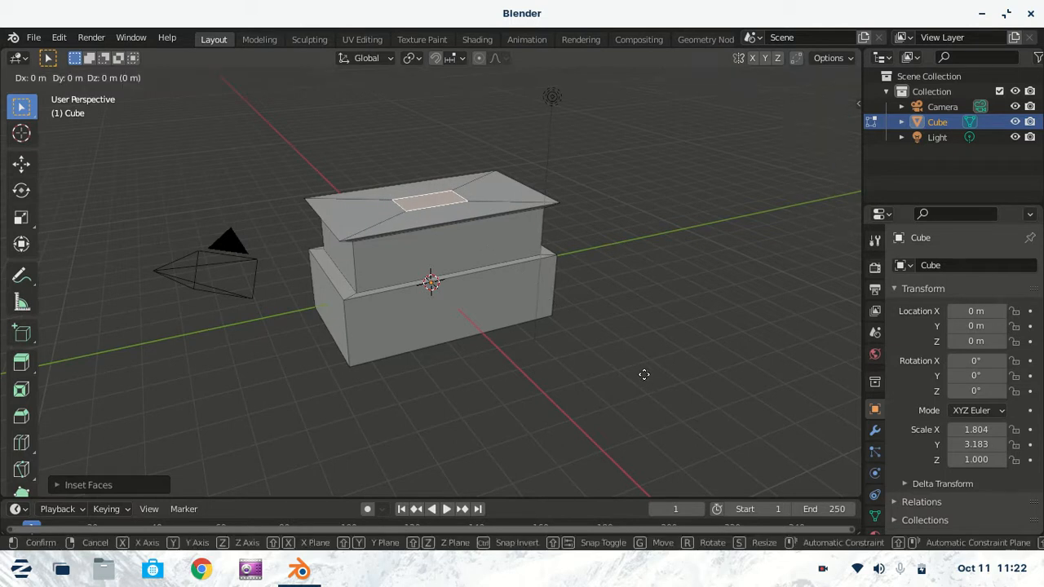
click(625, 335)
Duplicate the roof's small top face, move the copy along Y beyond the house and scale it down
mouse_move(625, 334)
middle_down()
mouse_move(536, 385)
mouse_move(524, 309)
mouse_move(645, 303)
mouse_move(645, 338)
mouse_move(629, 342)
middle_up()
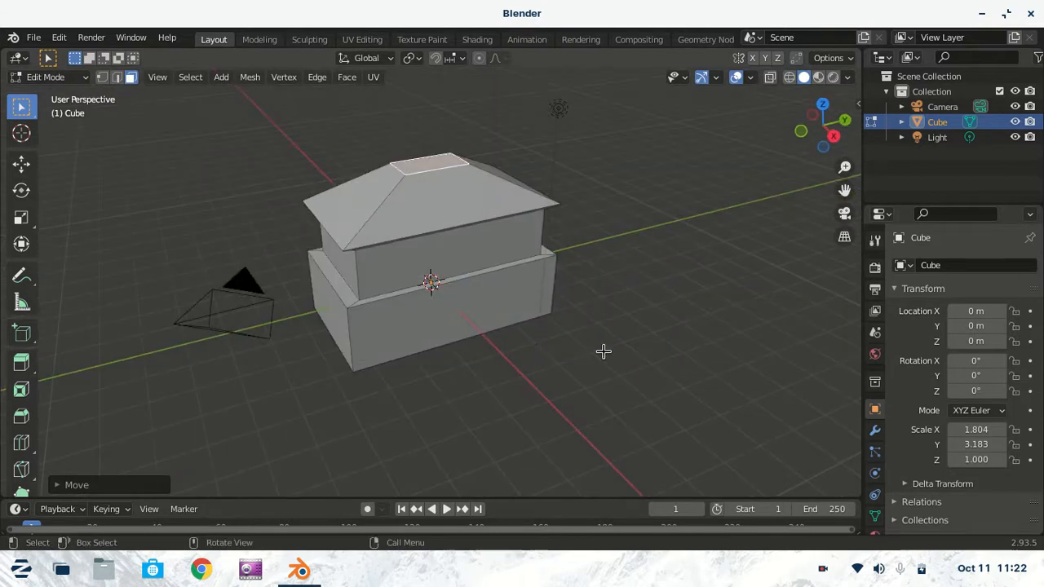
key(g)
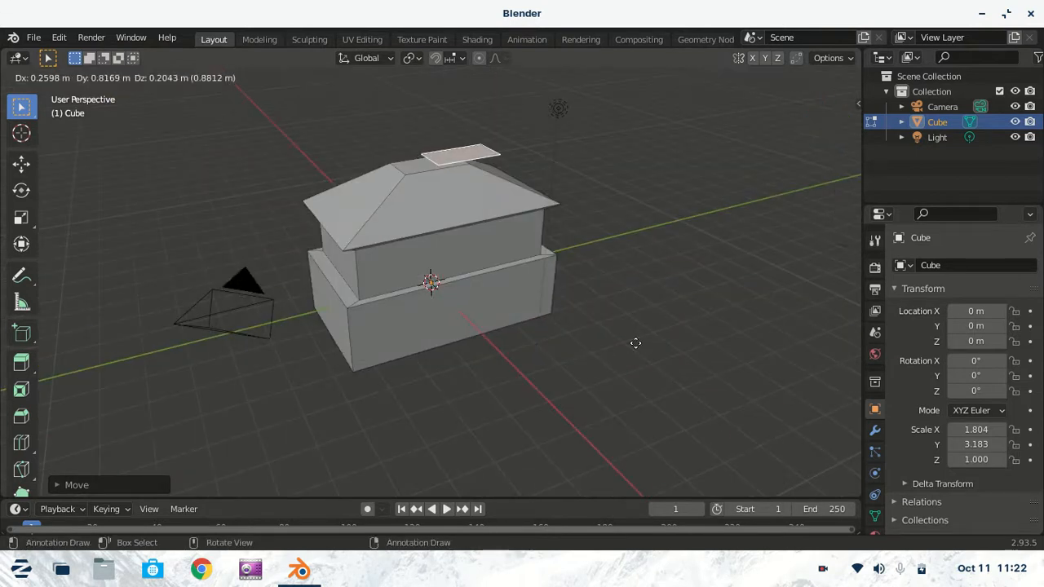
key(y)
click(731, 347)
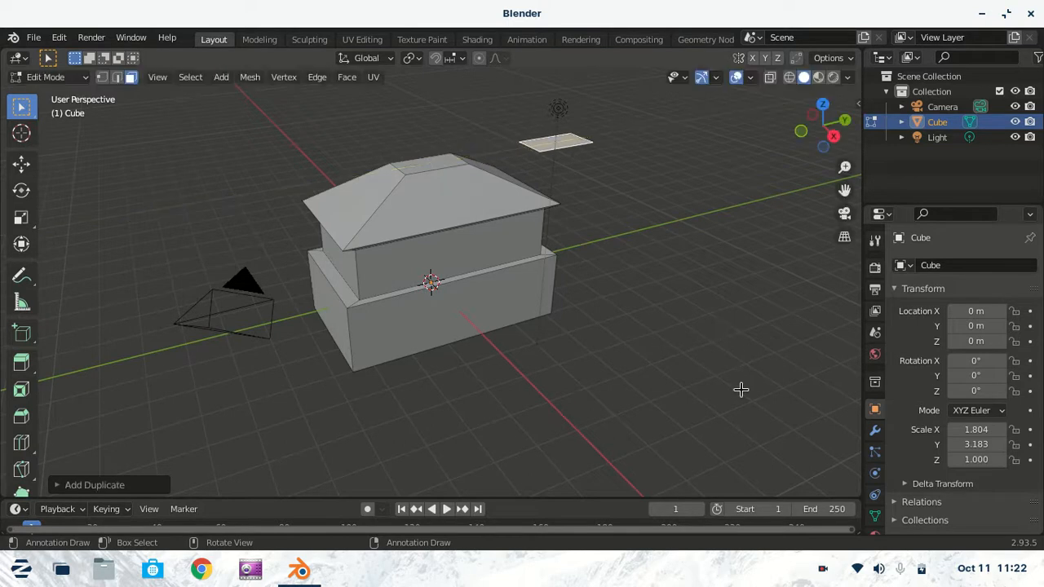
key(s)
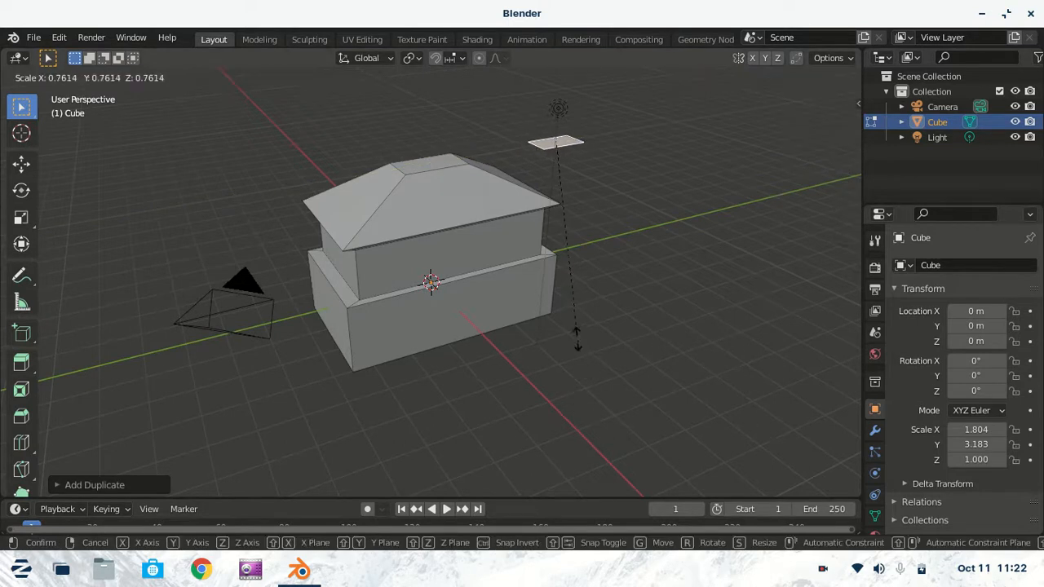
click(566, 250)
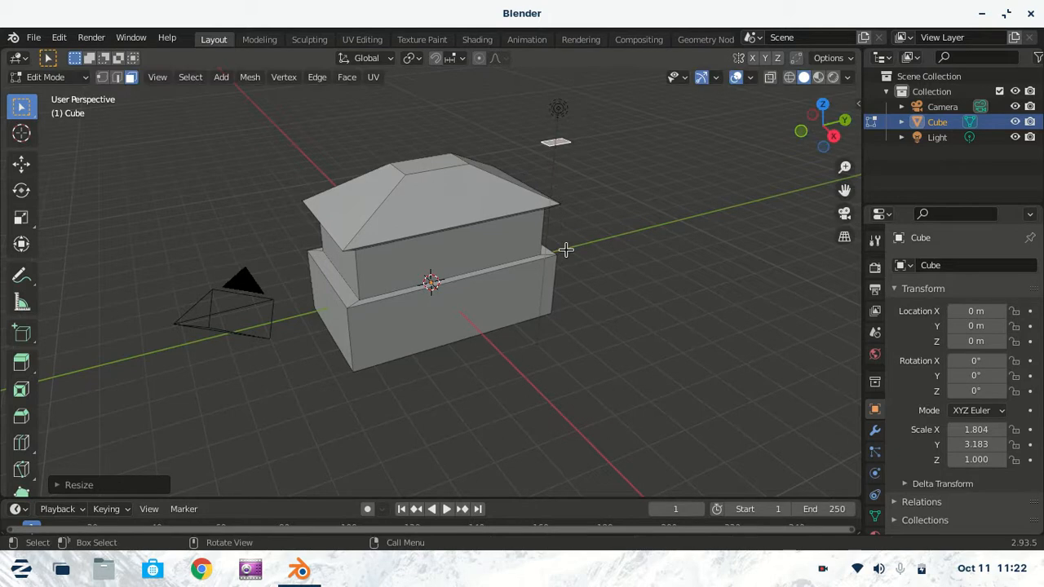
Move the small copied face back along Y over the roof slope and extrude it downward into the roof as a chimney
key(g)
key(y)
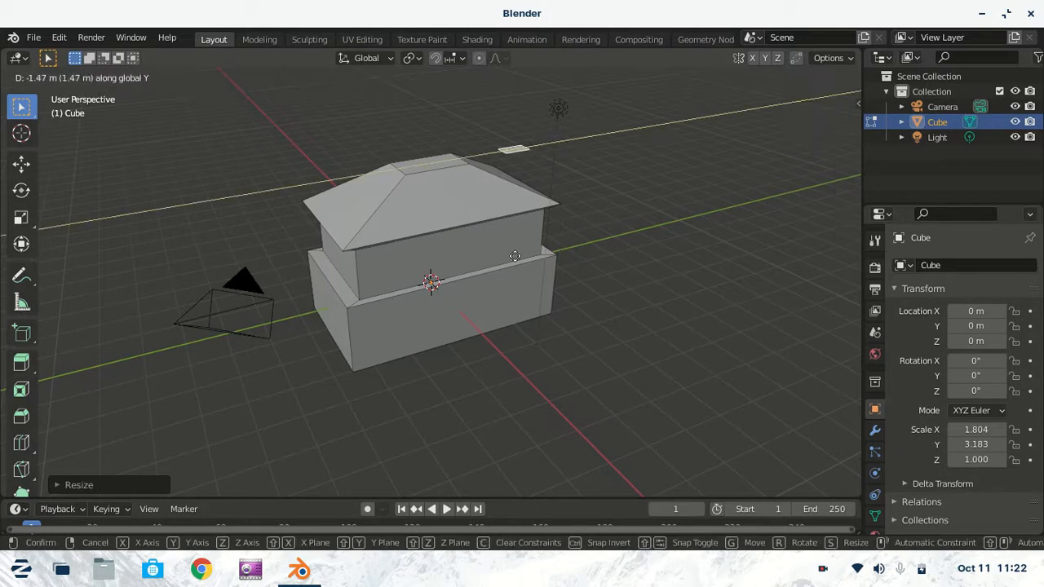
click(499, 256)
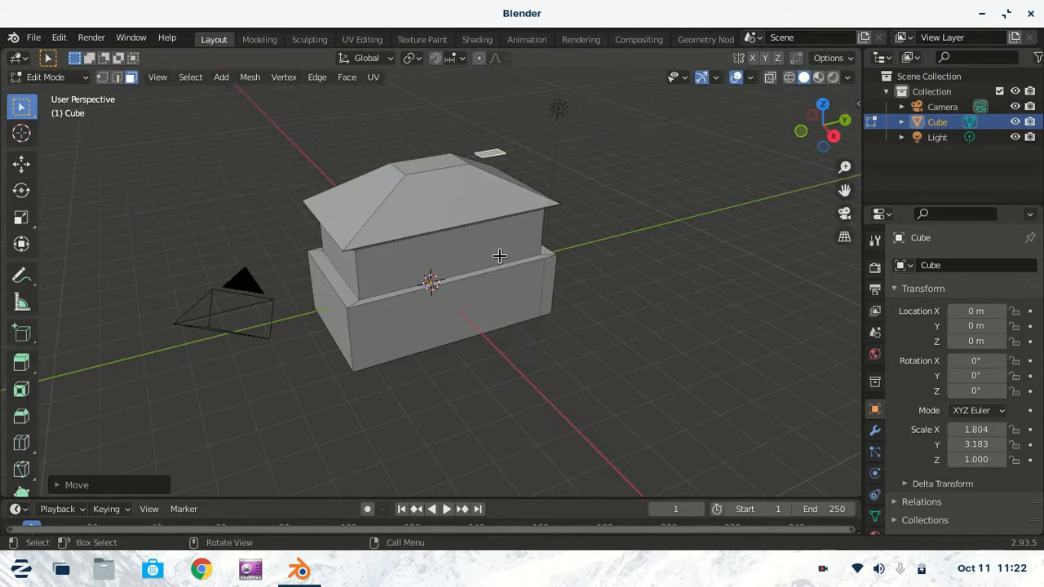
key(e)
click(522, 379)
Subdivide the long front wall face of the lower storey three times into an 8 by 8 grid
middle_drag(522, 379, 443, 389)
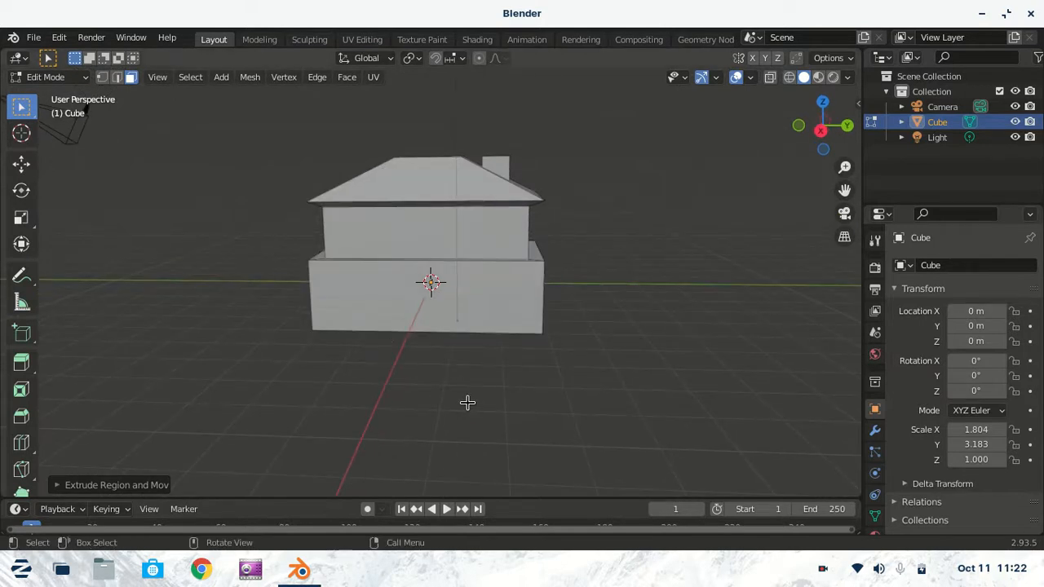
click(469, 306)
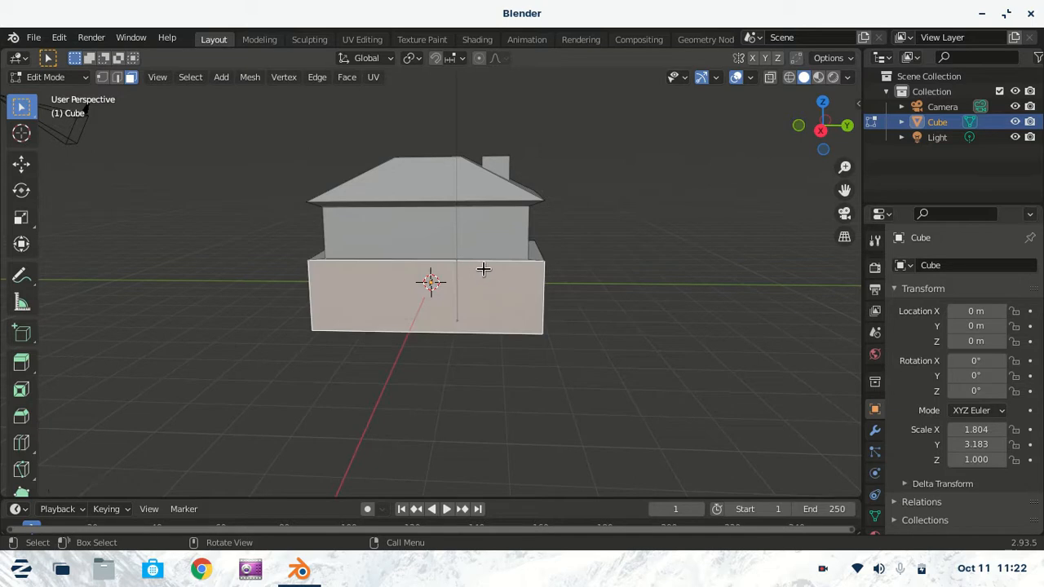
right_click(478, 287)
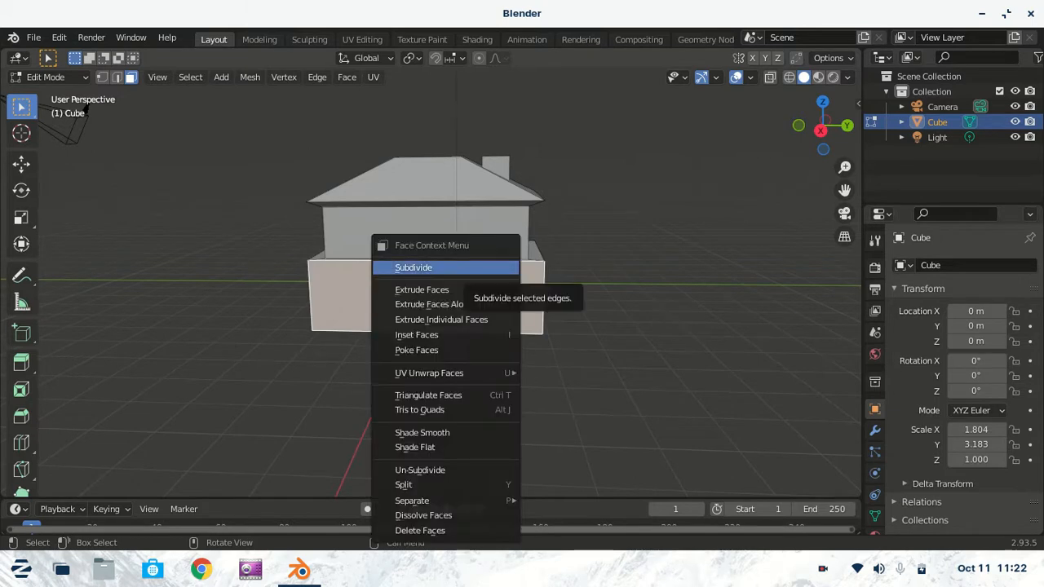
click(483, 269)
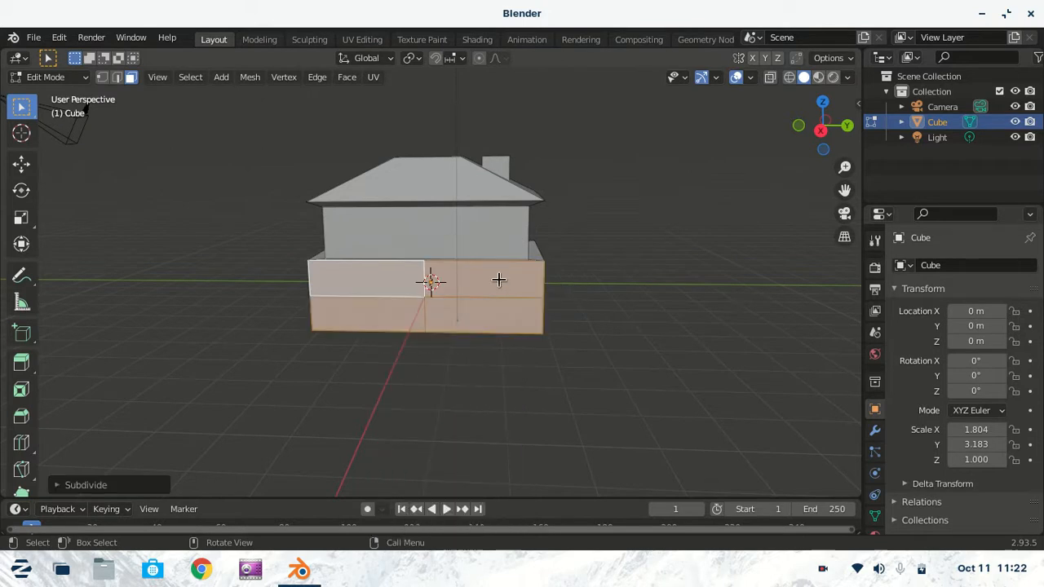
right_click(431, 279)
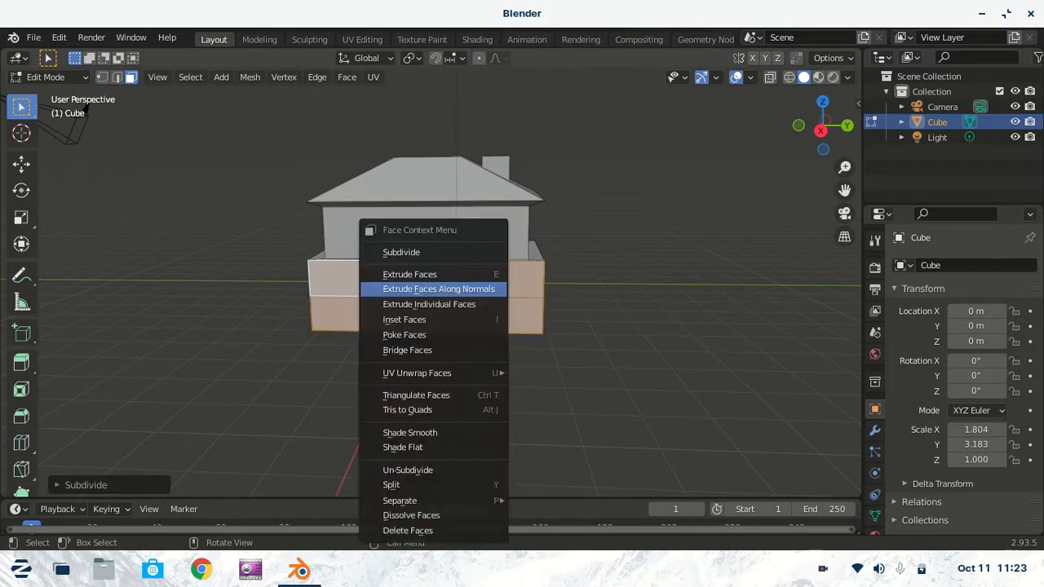
click(453, 253)
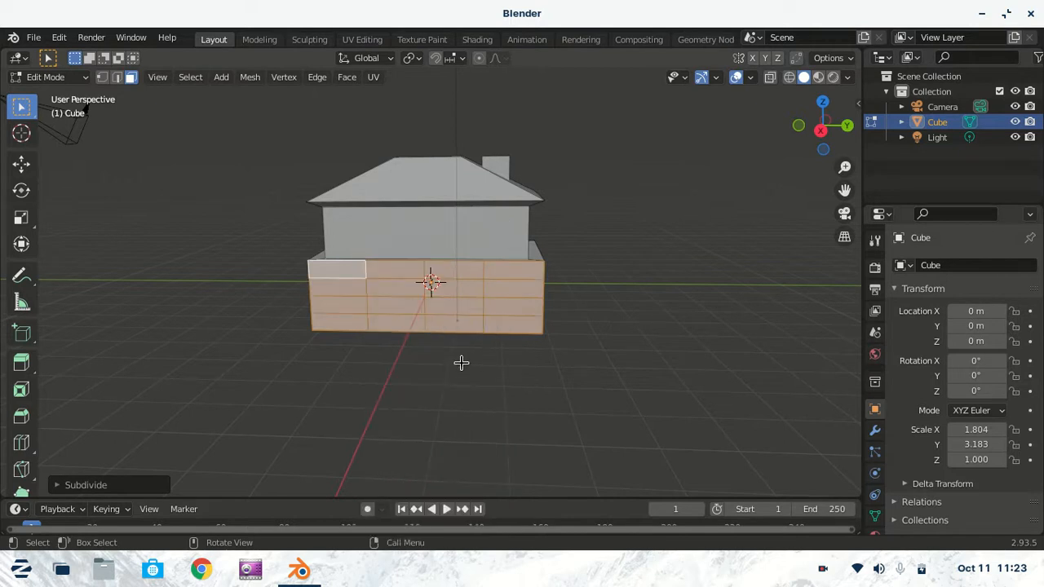
right_click(460, 271)
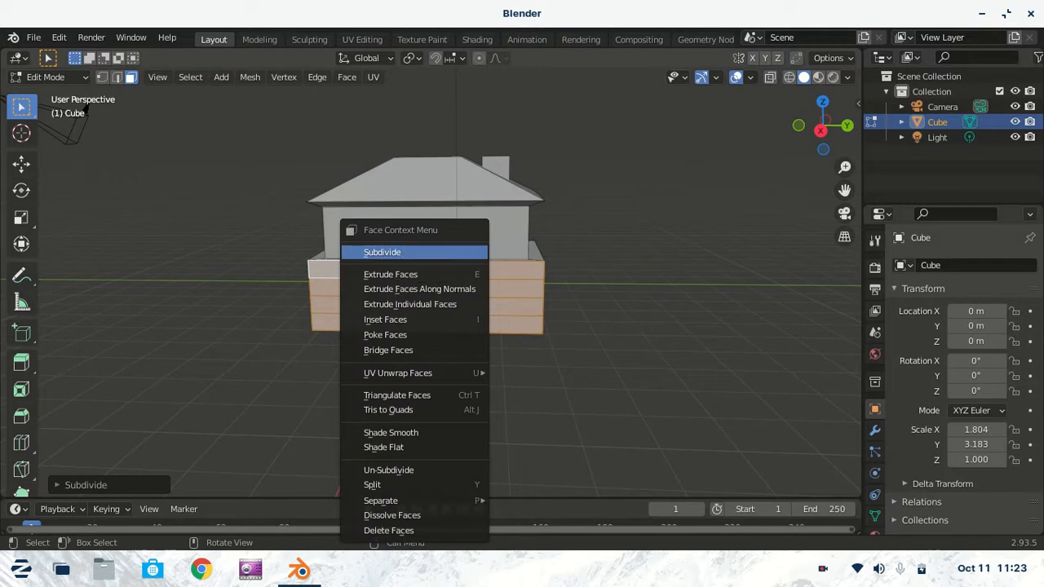
click(441, 252)
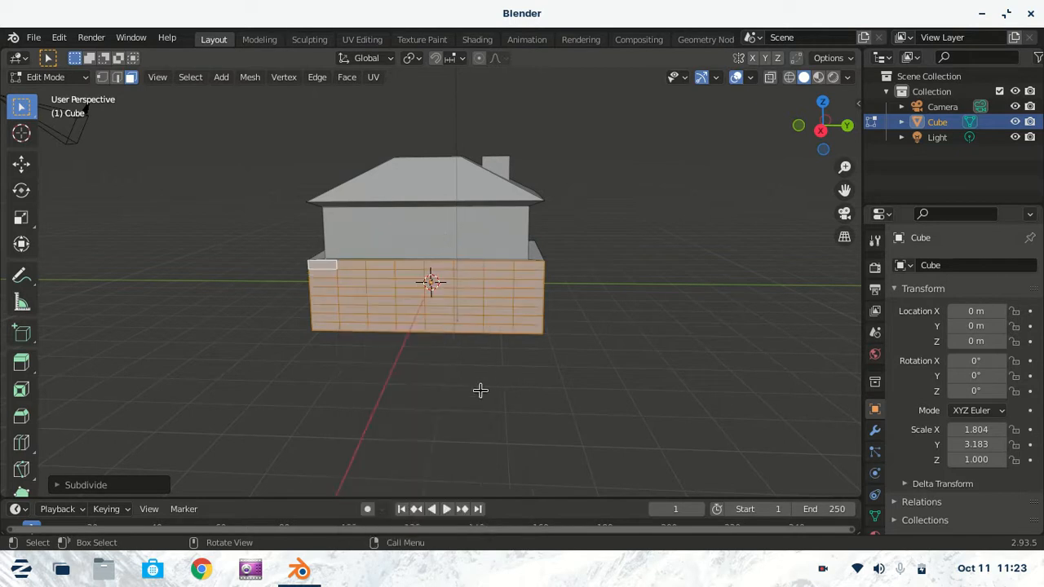
Select the block of faces two wide and four high at the front wall's bottom middle and extrude it inward about 0.2 m as a doorway
click(414, 327)
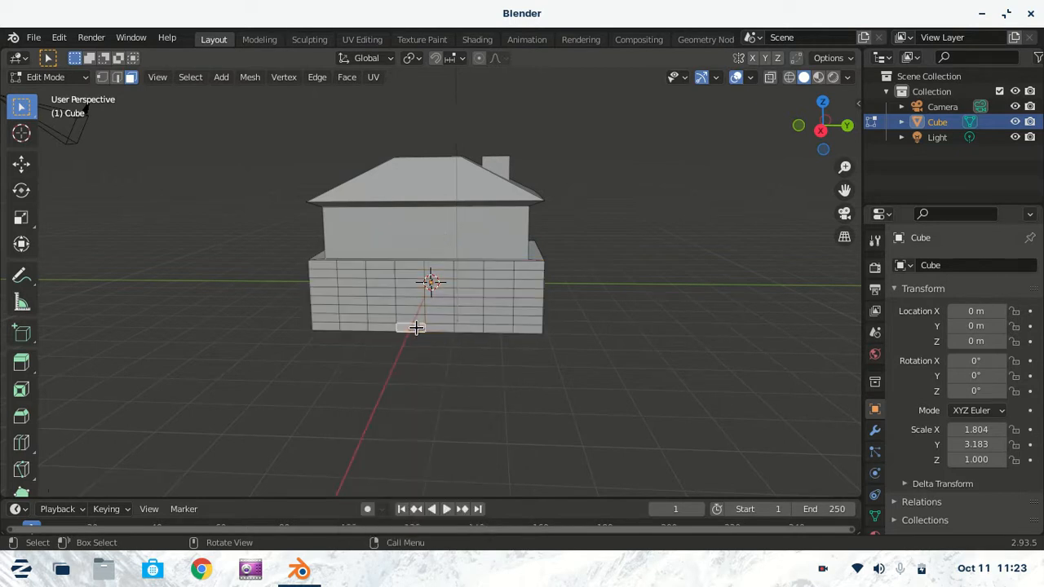
shift+click(439, 328)
shift+click(438, 319)
shift+click(438, 310)
shift+click(438, 301)
shift+click(409, 302)
shift+click(409, 313)
shift+click(412, 325)
middle_drag(532, 440, 455, 434)
shift+click(380, 318)
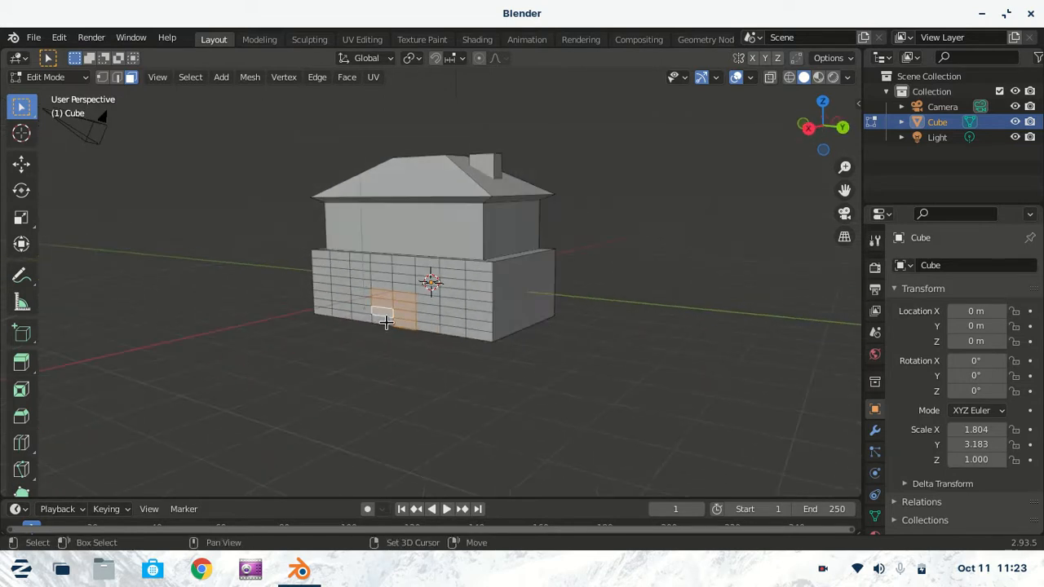
key(e)
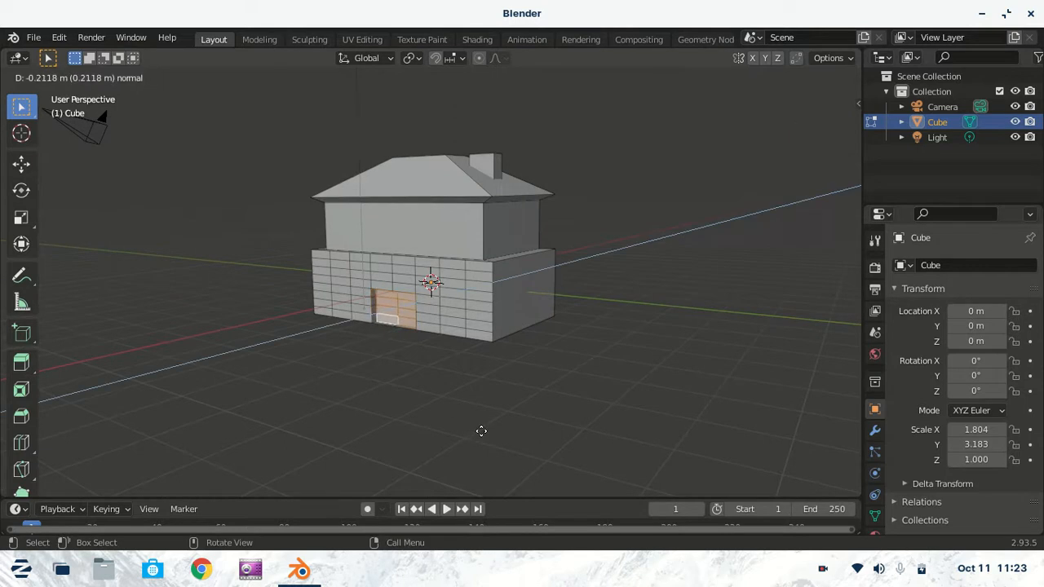
click(481, 429)
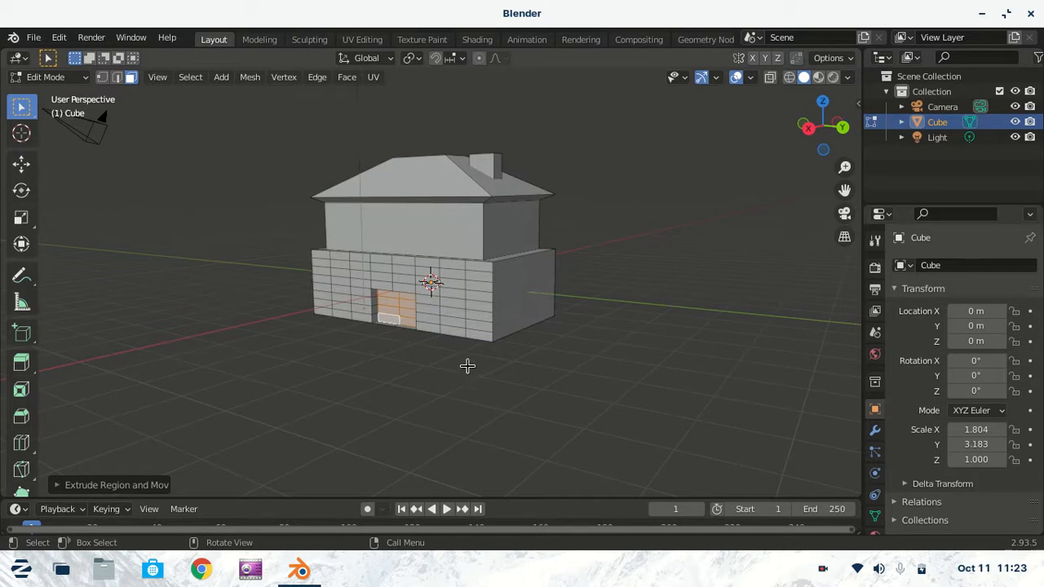
Subdivide the lower storey's end wall on the chimney side twice
middle_drag(547, 368, 503, 292)
click(503, 292)
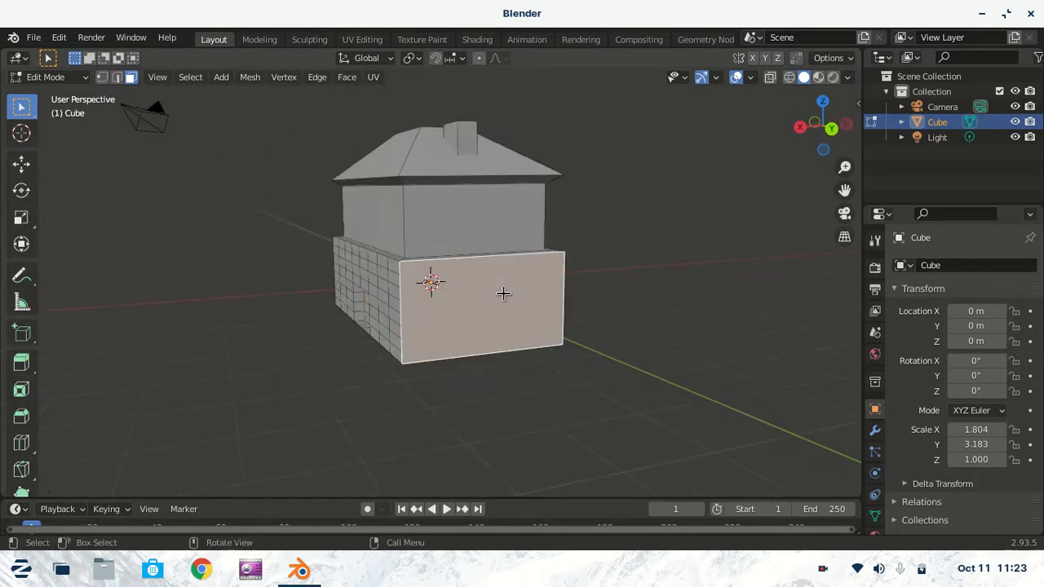
right_click(501, 269)
click(493, 270)
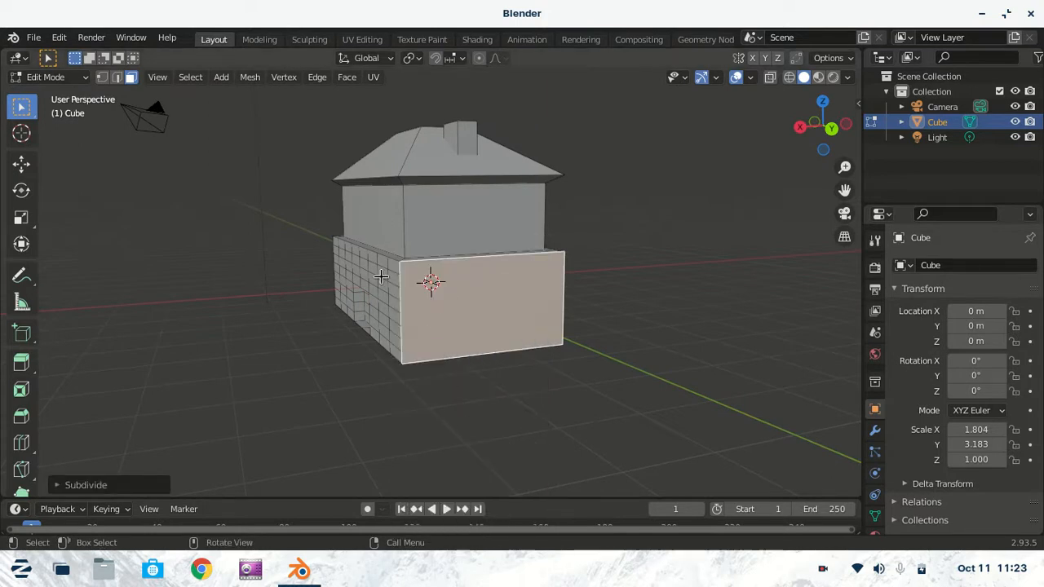
middle_drag(426, 342, 319, 317)
right_click(319, 316)
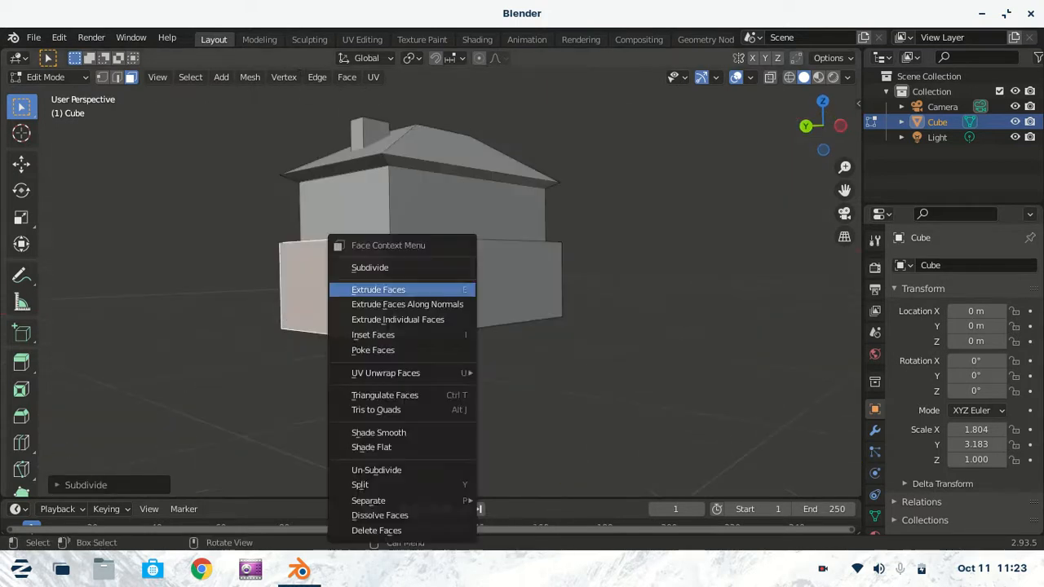
click(504, 279)
right_click(504, 279)
click(460, 267)
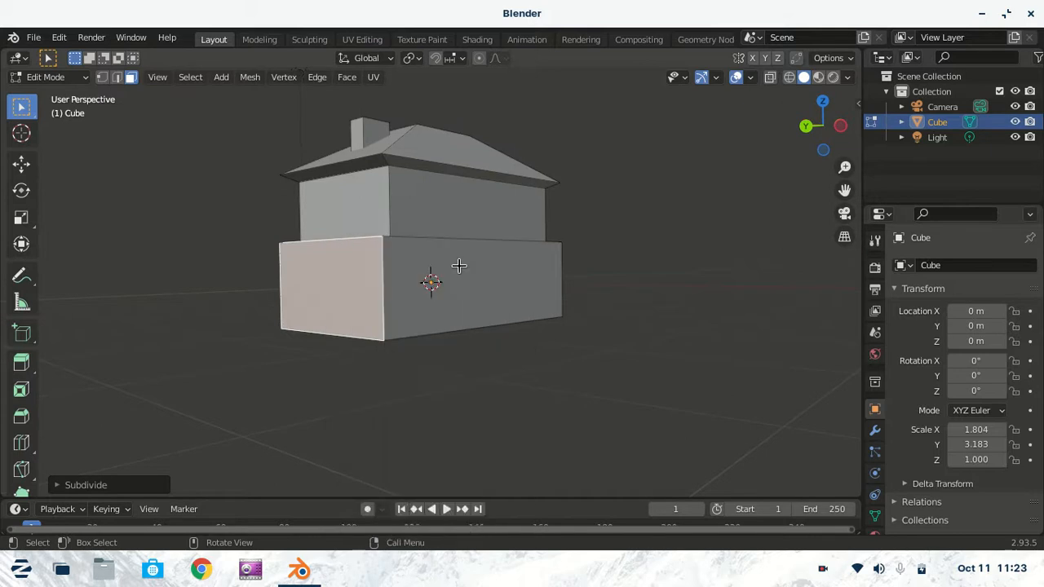
Subdivide the lower storey's back wall and the end wall opposite the chimney once each
click(473, 273)
right_click(473, 274)
click(476, 263)
middle_drag(476, 264, 445, 370)
click(438, 326)
right_click(429, 282)
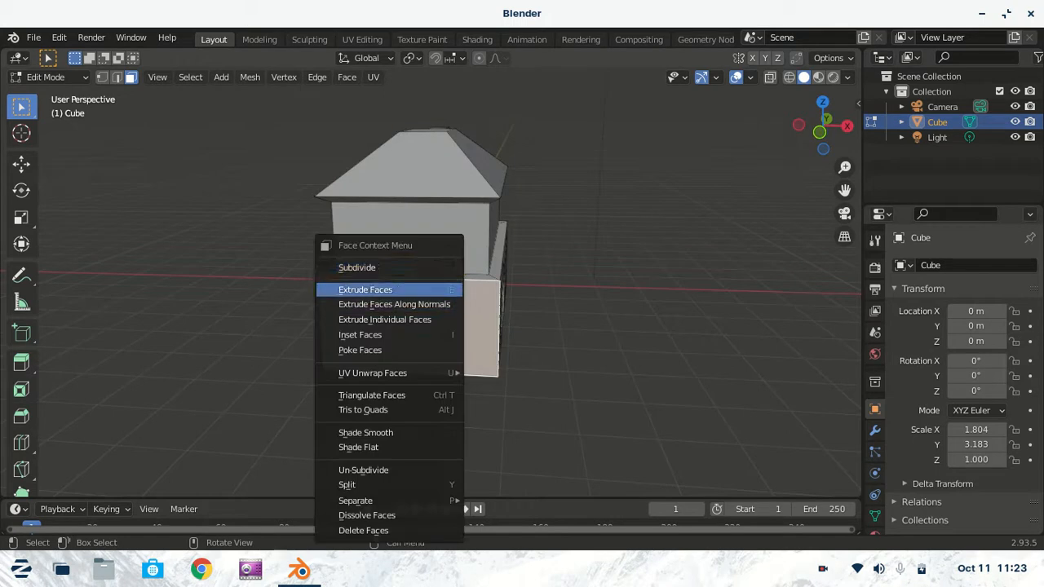
key(Escape)
Subdivide the long front wall of the upper storey twice into a 4 by 4 grid
middle_drag(424, 277, 433, 249)
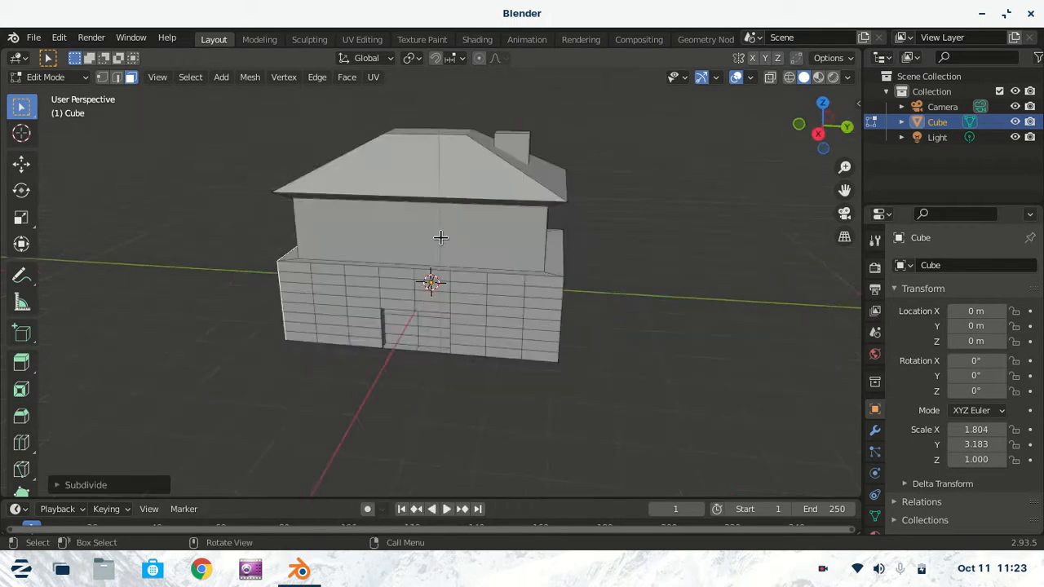
click(395, 254)
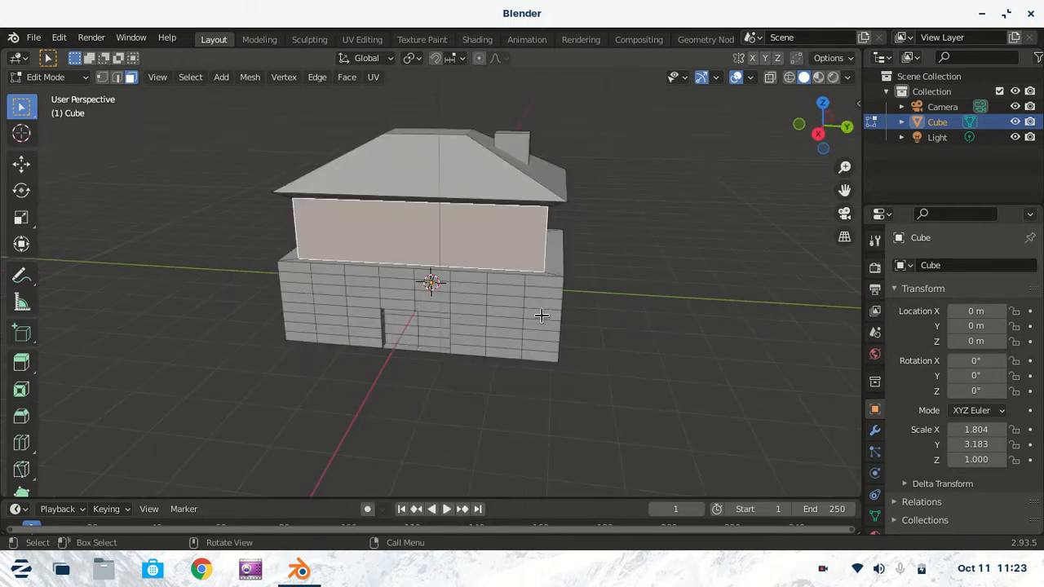
right_click(384, 219)
click(389, 219)
right_click(390, 218)
click(390, 218)
Subdivide the upper storey's end wall below the chimney once
middle_drag(509, 240, 389, 261)
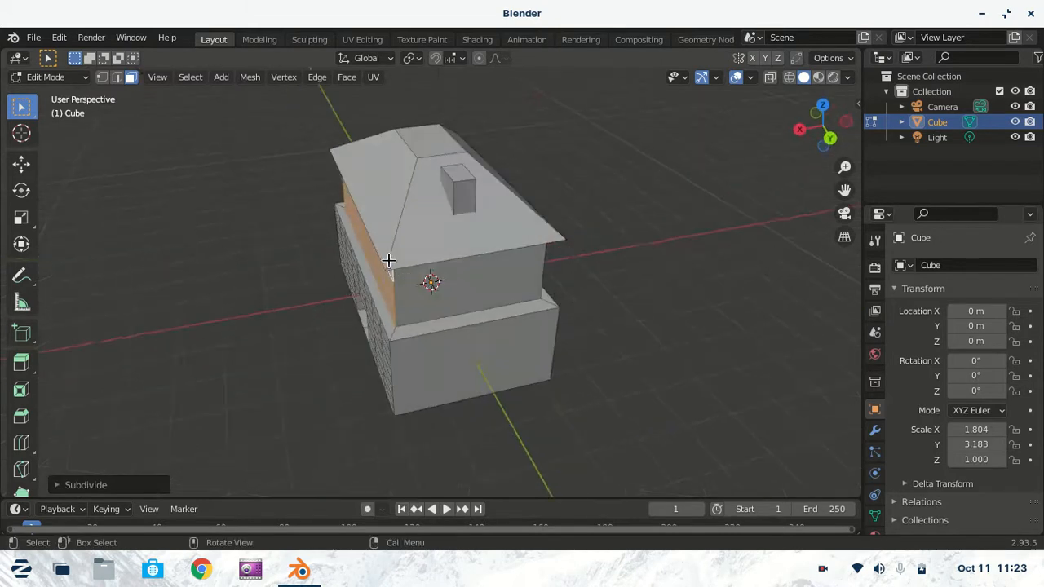
click(390, 259)
click(458, 283)
right_click(457, 284)
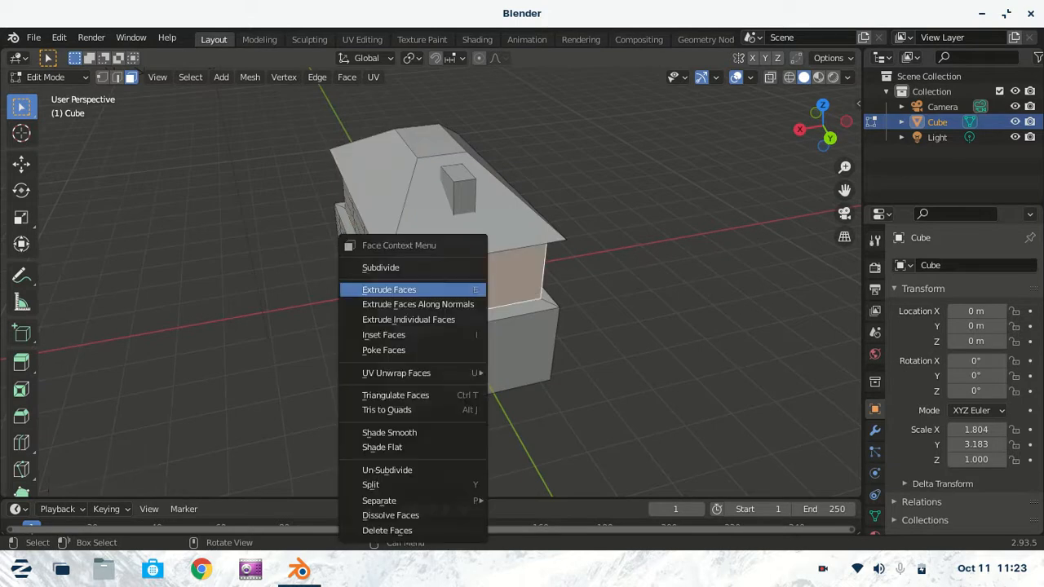
click(390, 268)
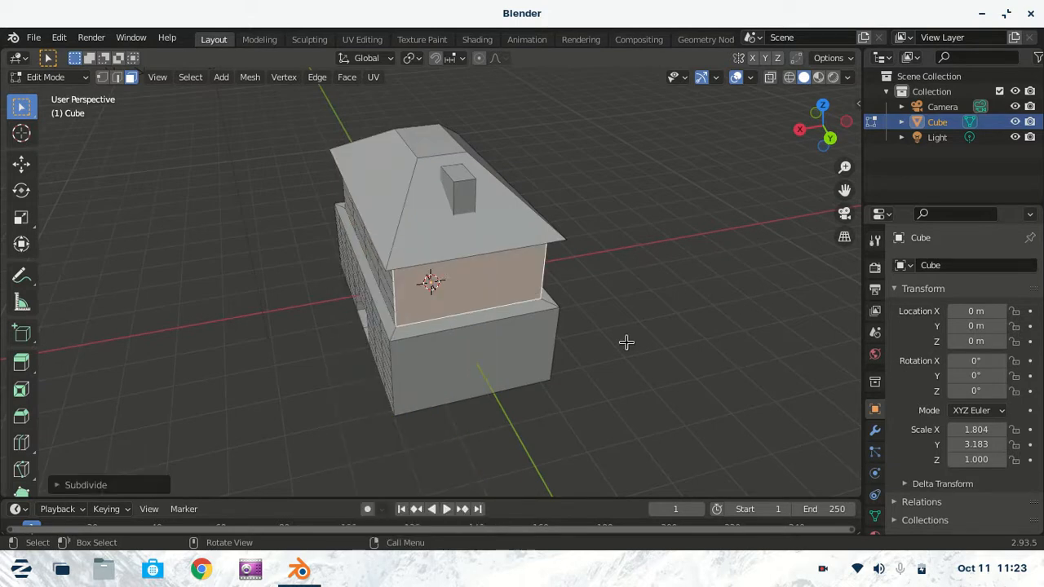
middle_drag(624, 356, 663, 354)
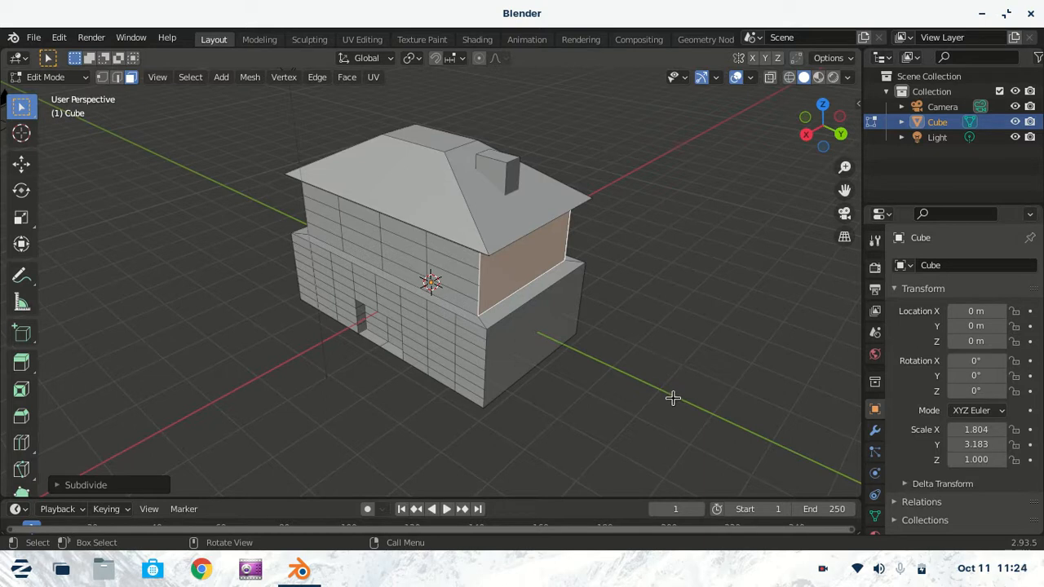
Cut a small closed four-sided outline into the lower storey's back wall, near its chimney-side end, with the Knife tool
middle_drag(624, 380, 406, 351)
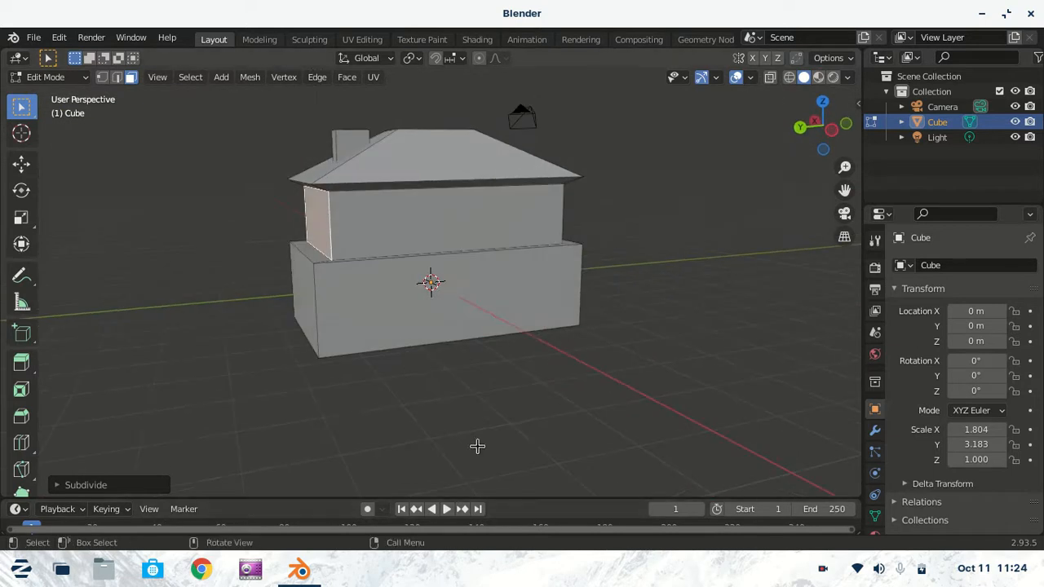
key(k)
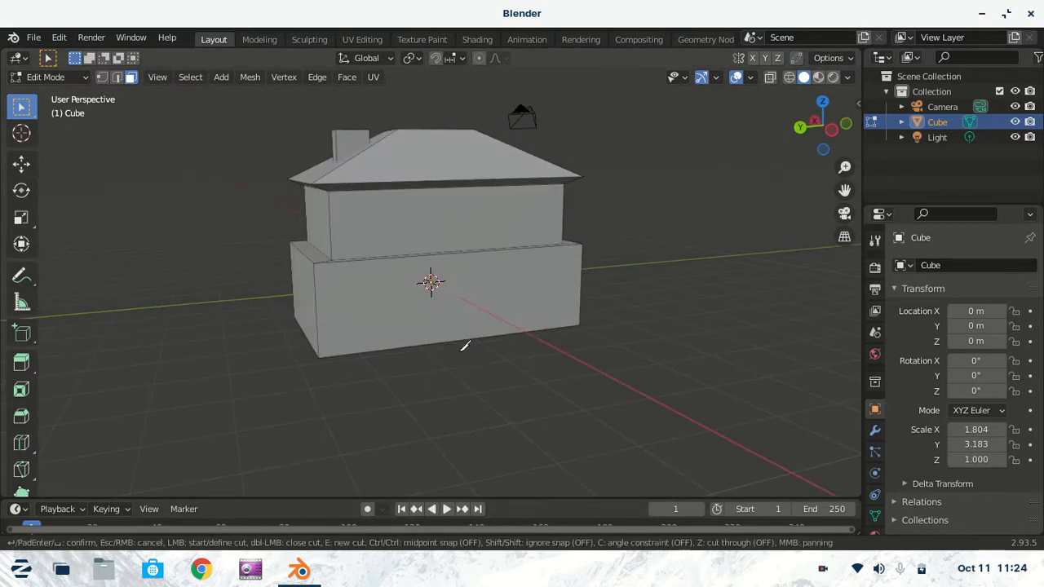
click(357, 283)
click(346, 314)
click(396, 308)
click(358, 280)
key(Return)
Switch to vertex selection, select the cut outline's lower-left vertex and show its coordinates
scroll(412, 380, up, 5)
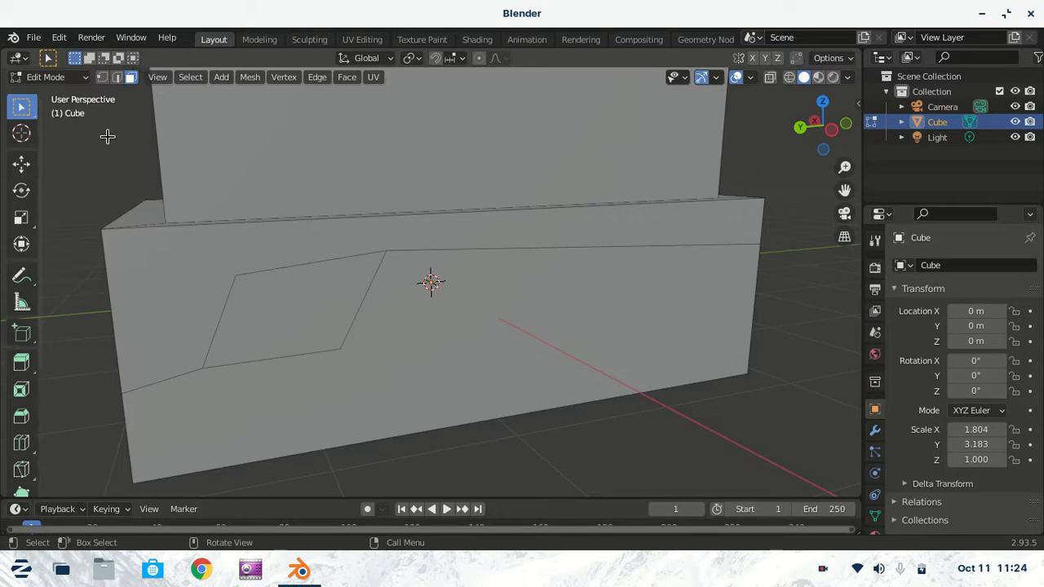
click(101, 77)
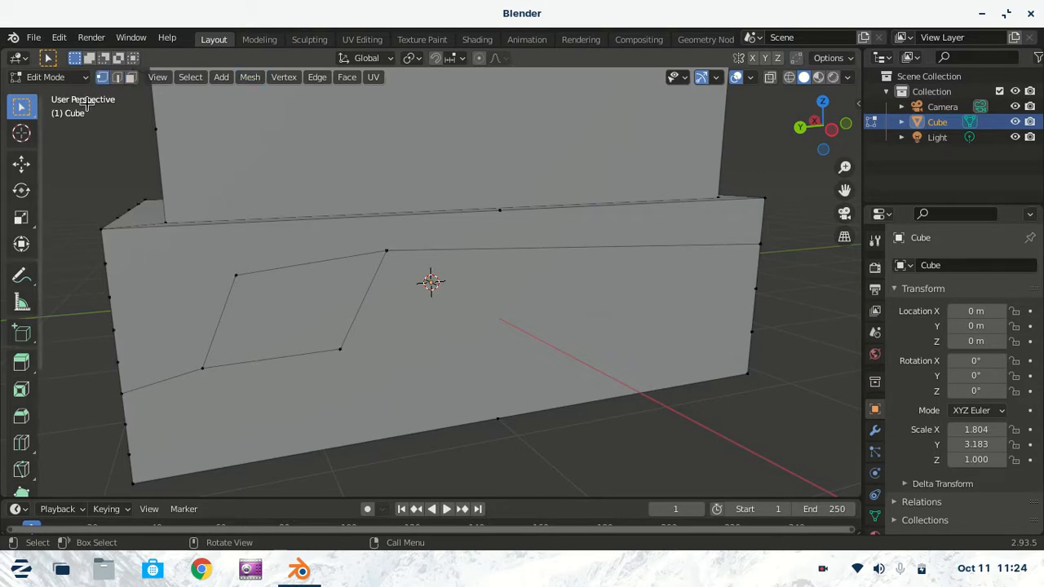
click(203, 370)
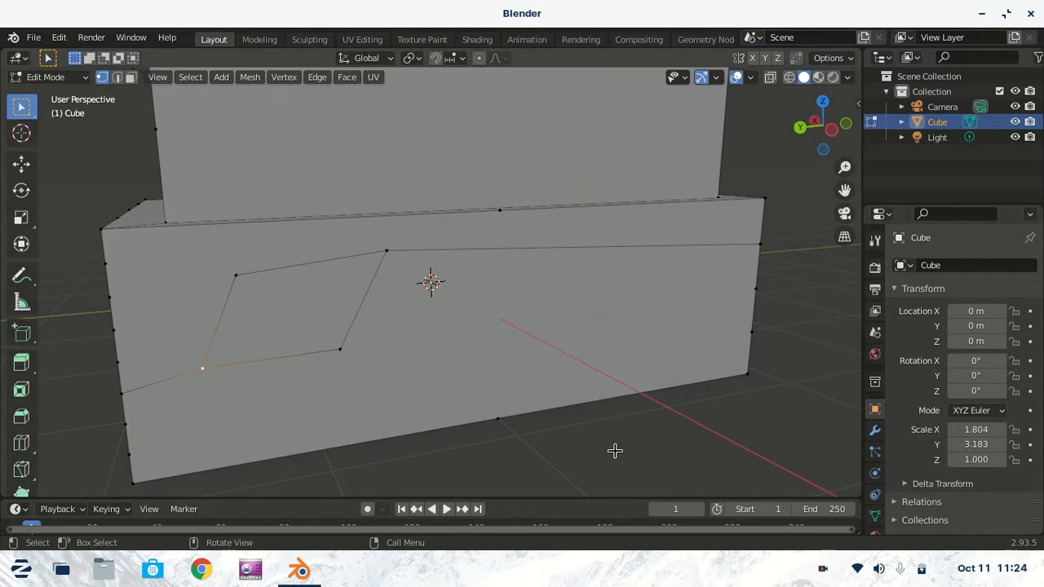
key(n)
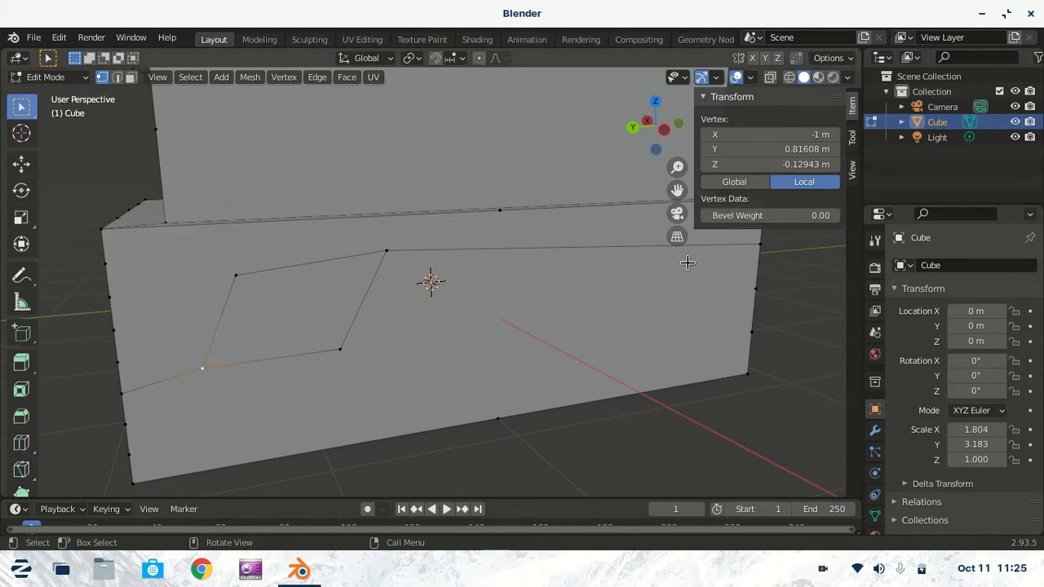
Try giving the outline's lower-right vertex the lower-left vertex's Y coordinate of 0.816084 m, and undo the change
click(776, 149)
key(ctrl+c)
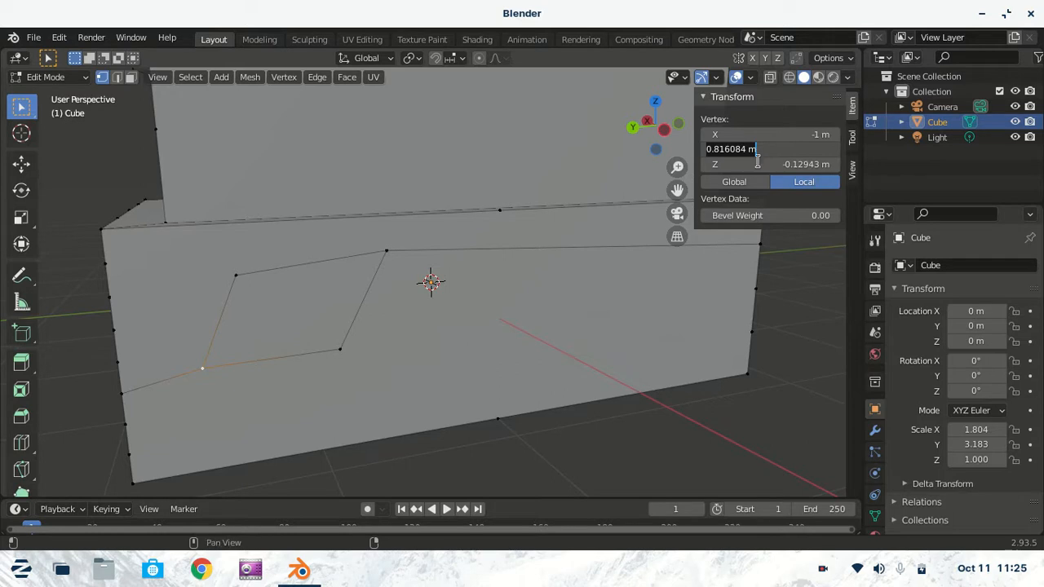
click(340, 343)
click(341, 351)
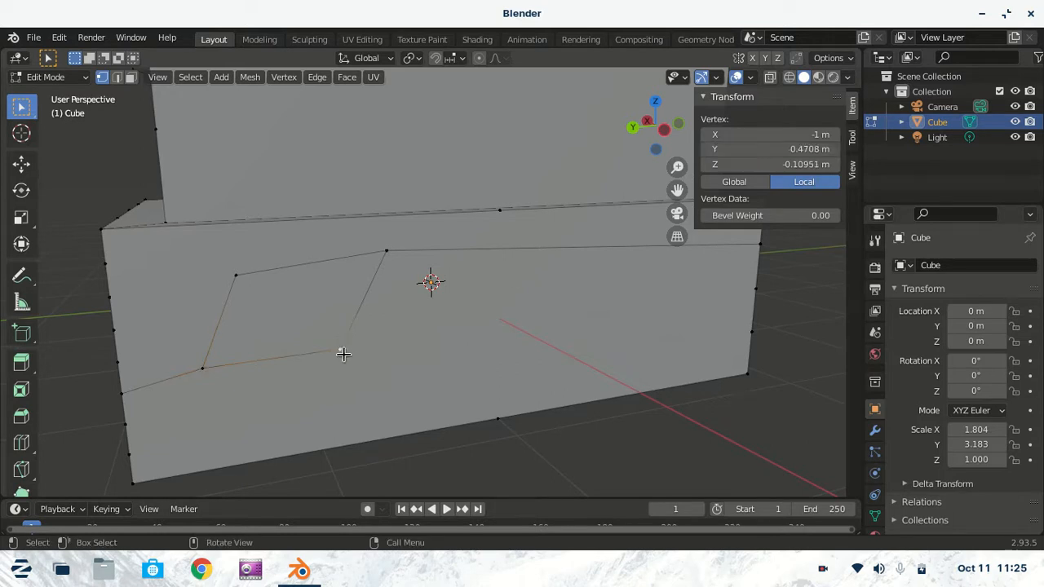
click(798, 150)
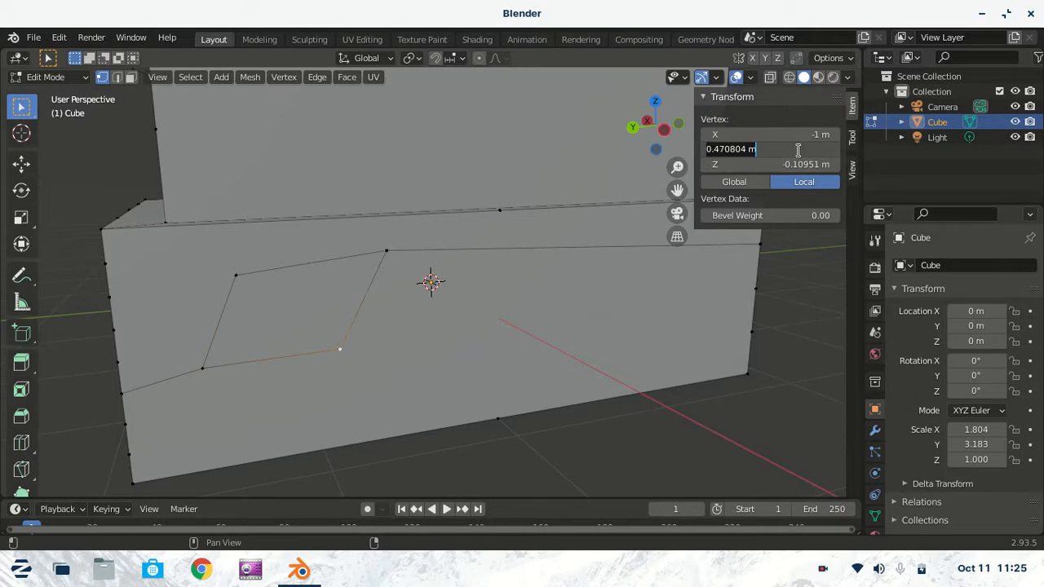
key(ctrl+v)
key(Return)
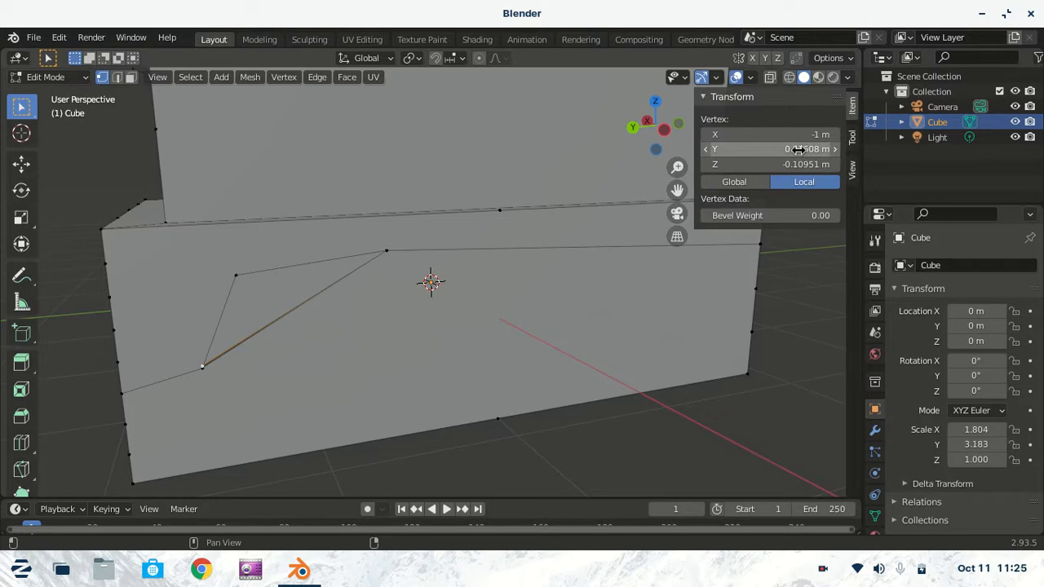
key(ctrl+z)
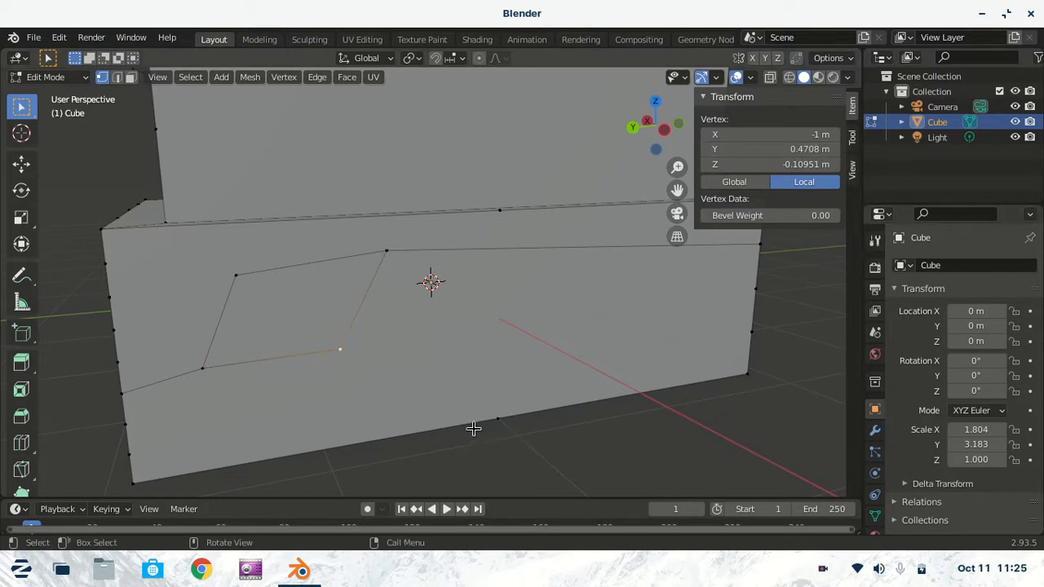
Set the Z coordinate of the outline's lower-right vertex to -0.12943 m, matching the lower-left vertex
click(202, 368)
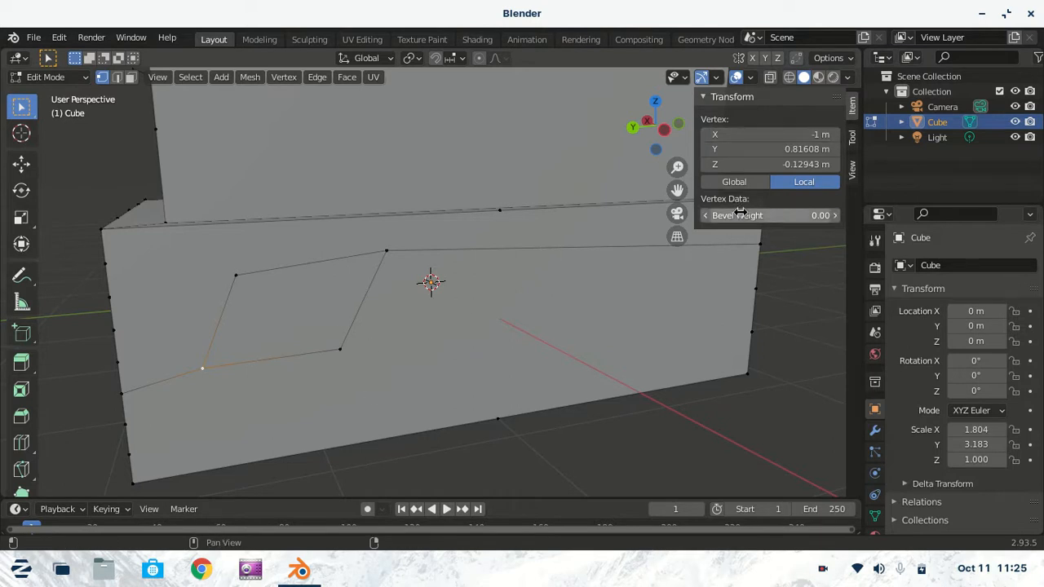
click(772, 162)
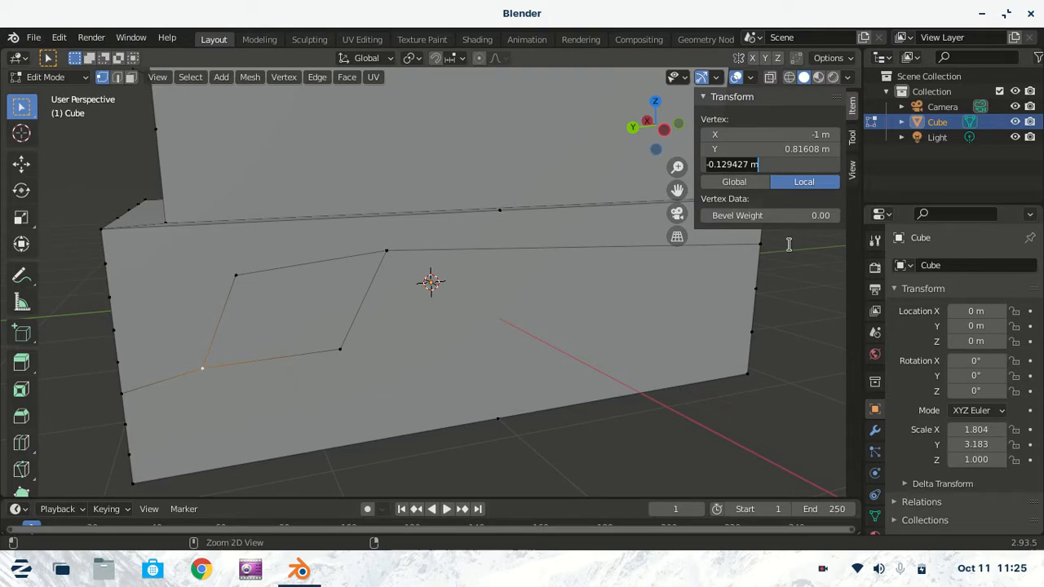
click(336, 349)
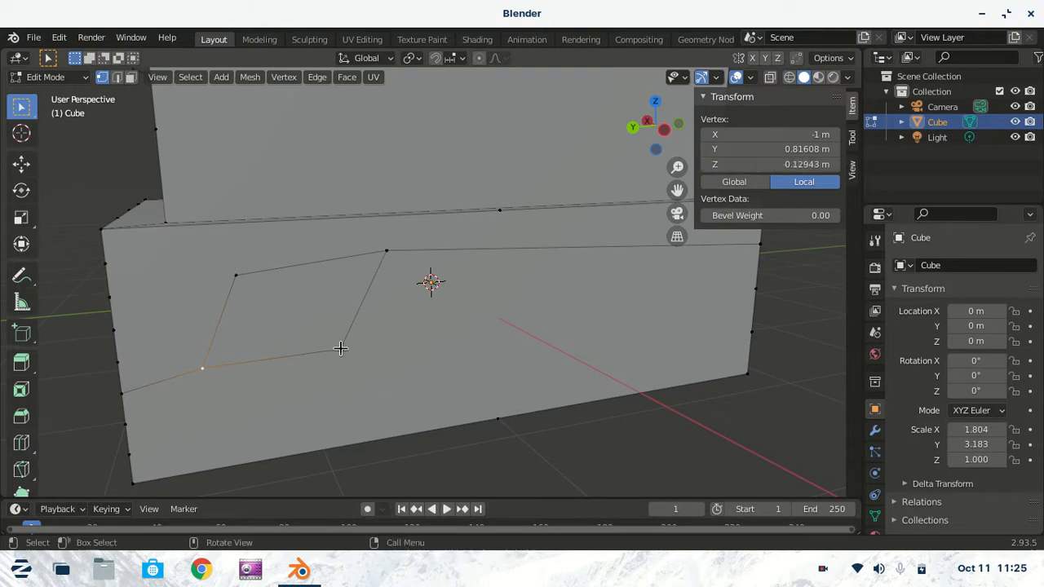
click(341, 352)
click(826, 163)
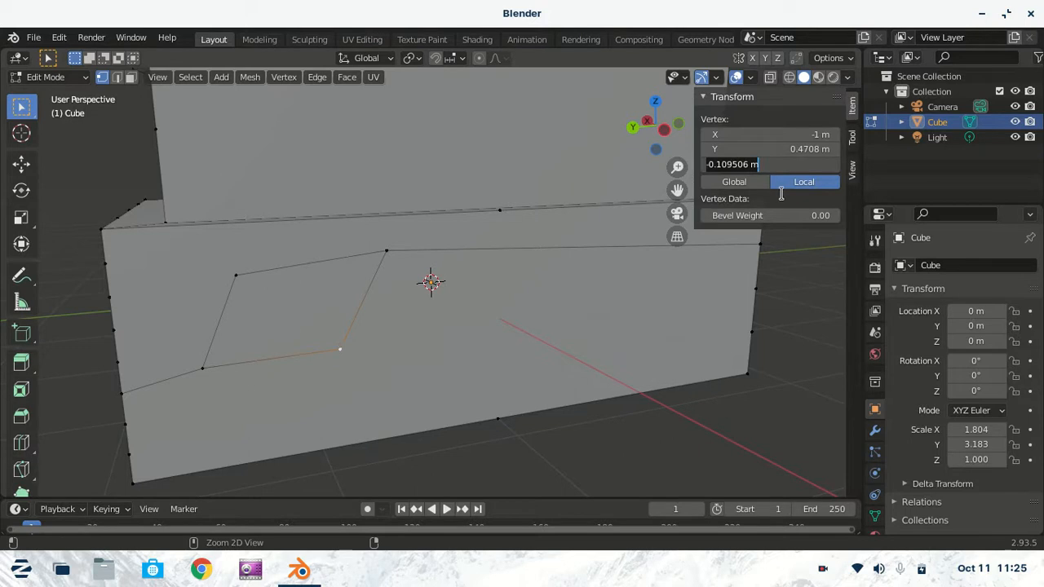
text(0.129437)
key(Return)
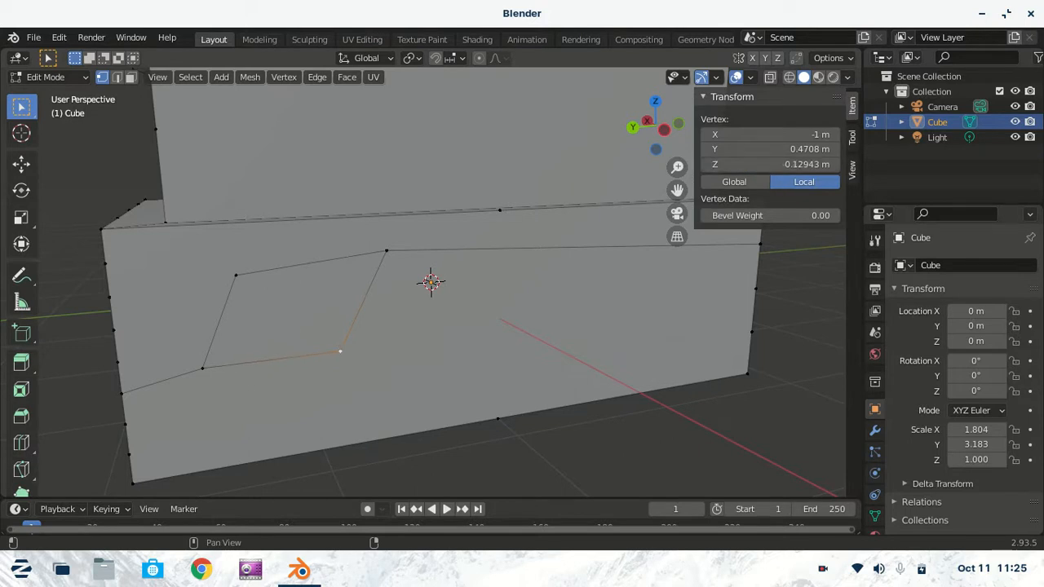
Copy the lower-left vertex's Y coordinate to the outline's upper-left vertex, setting it to 0.816084 m
click(237, 276)
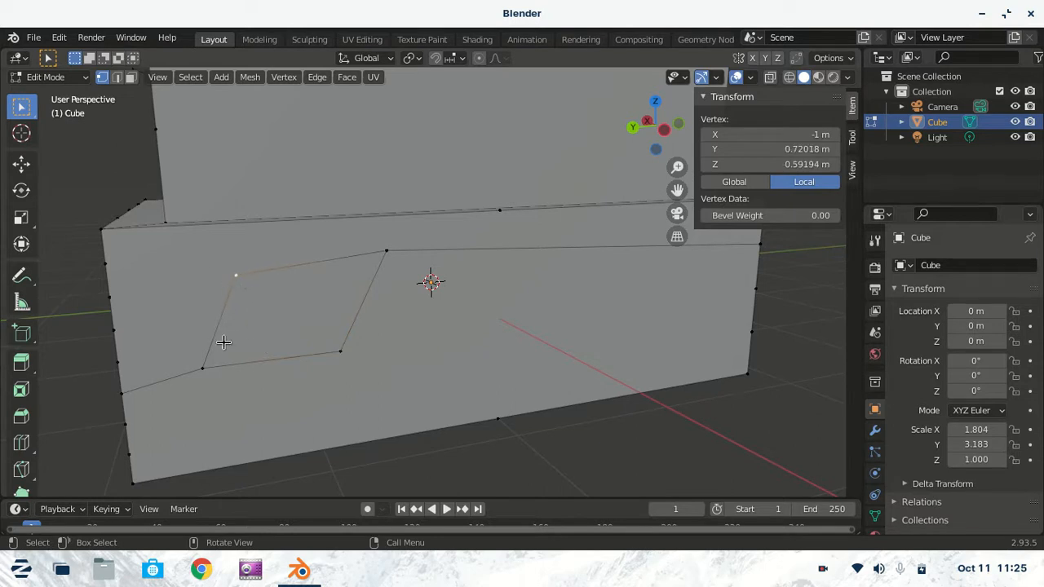
click(204, 369)
click(755, 151)
key(ctrl+c)
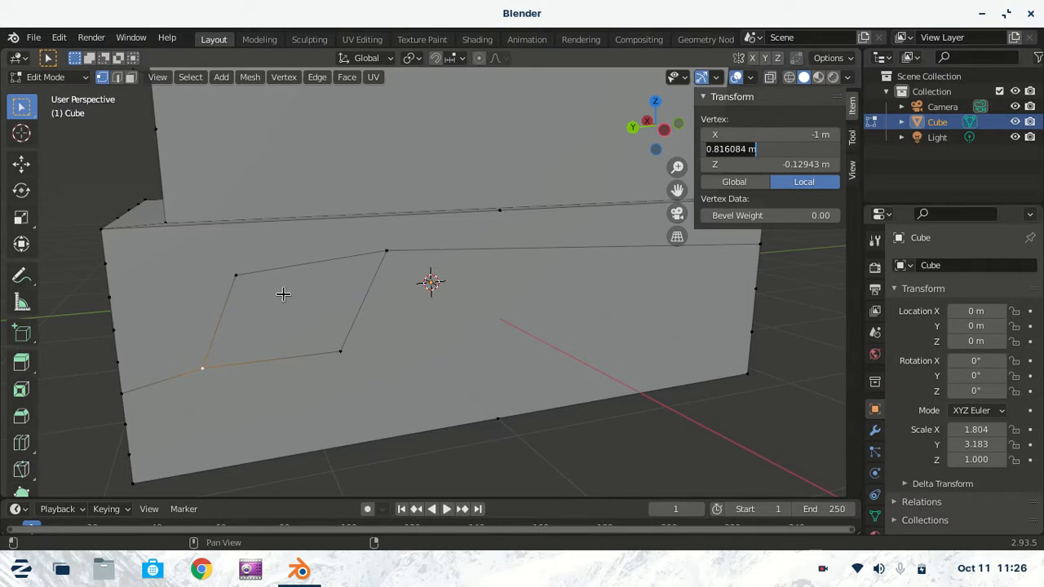
key(Return)
click(235, 275)
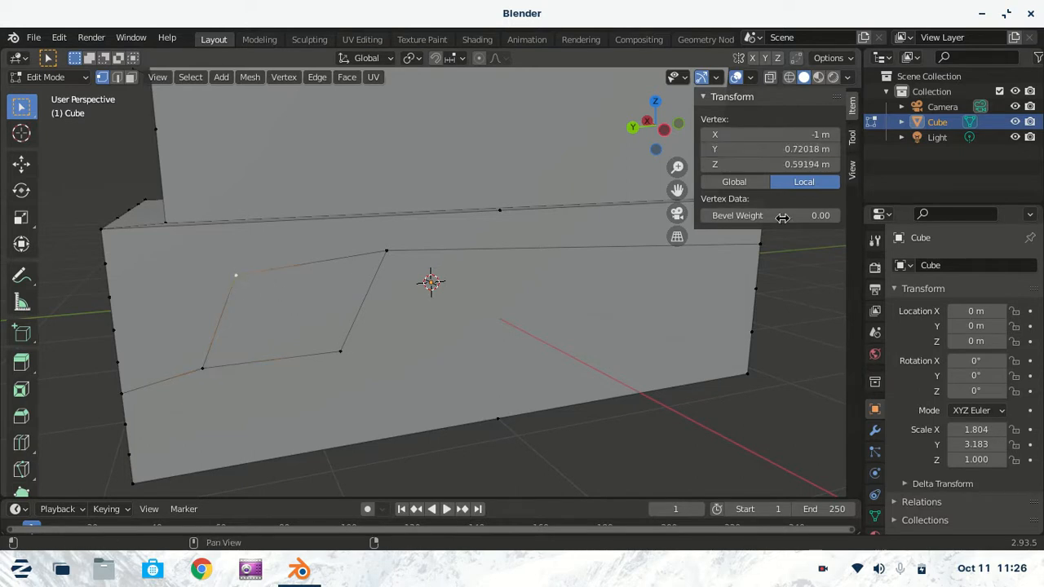
click(761, 150)
key(ctrl+v)
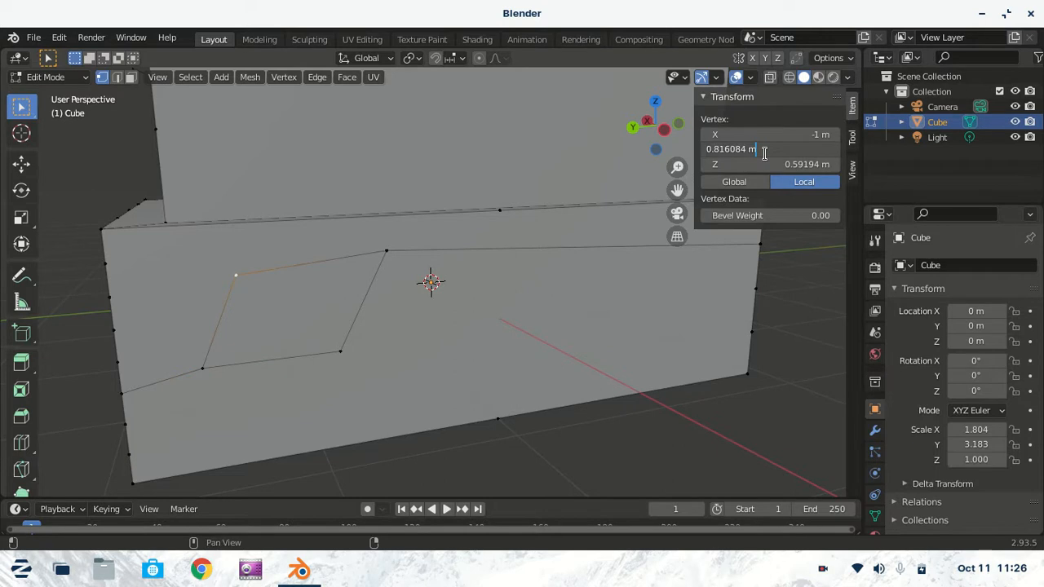
key(Return)
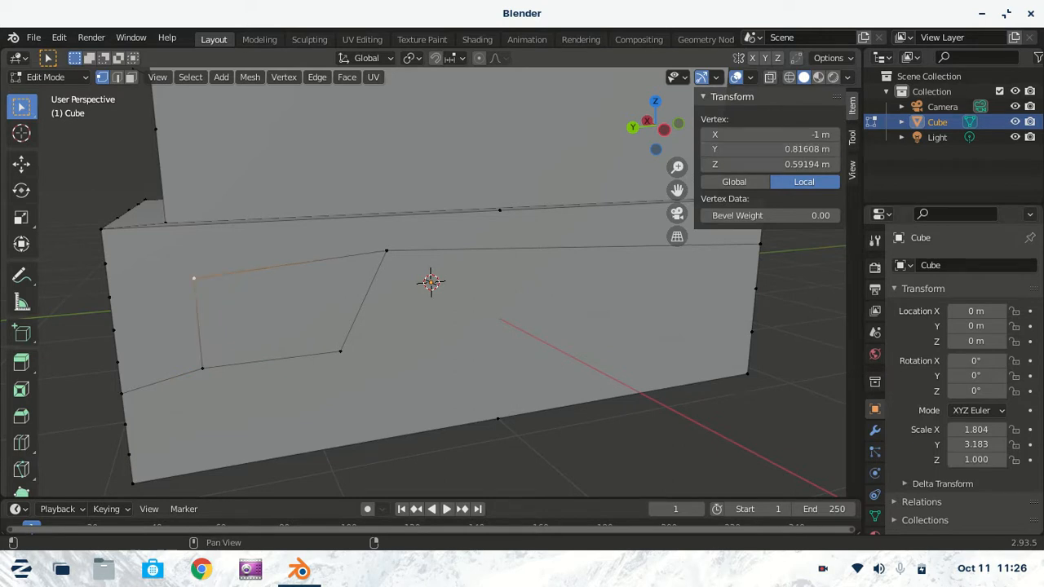
Copy the lower-right vertex's Y coordinate to the outline's upper-right vertex, setting it to 0.470804 m
click(388, 252)
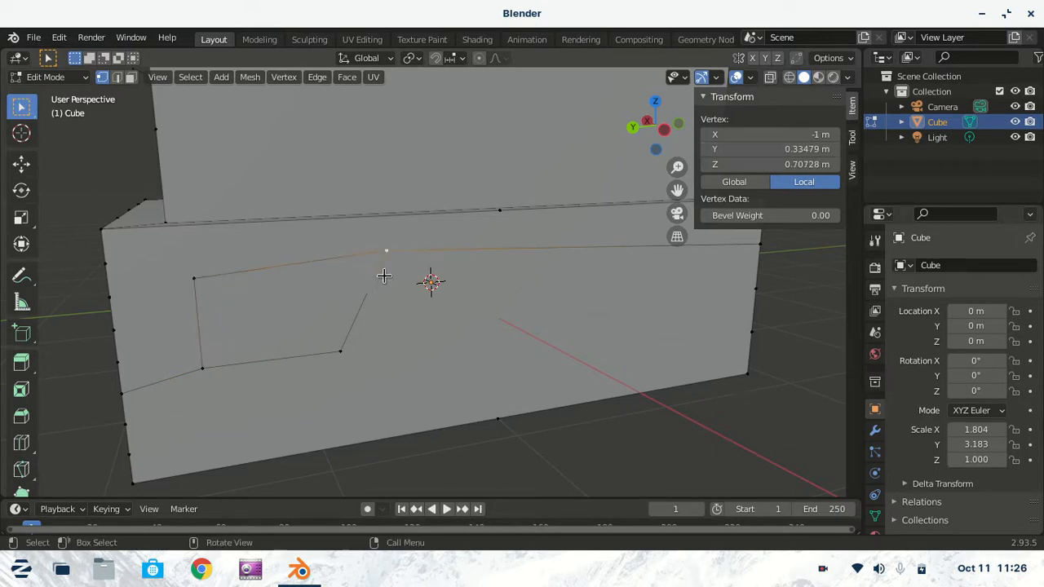
click(341, 350)
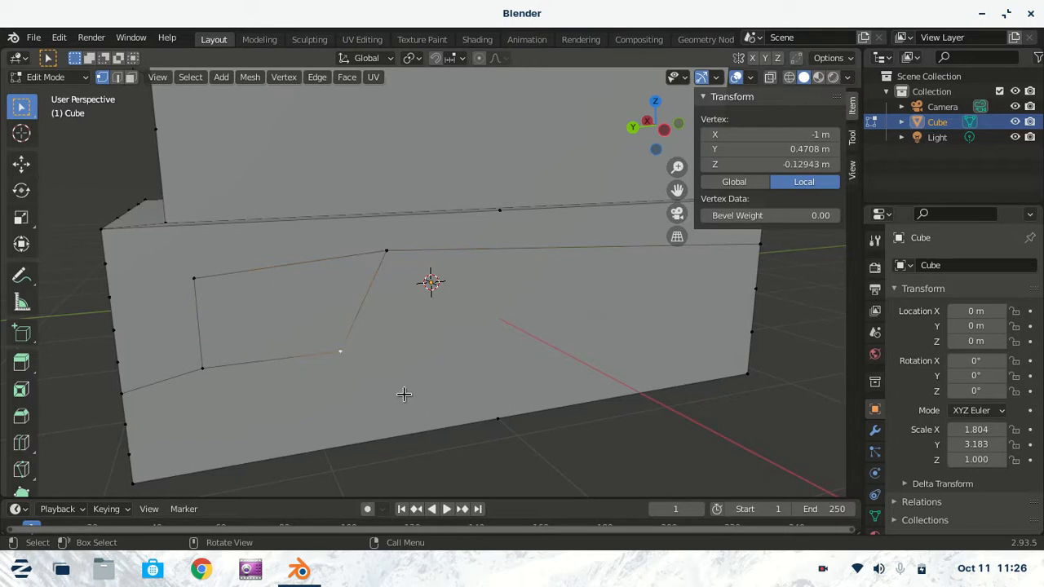
click(819, 149)
key(ctrl+c)
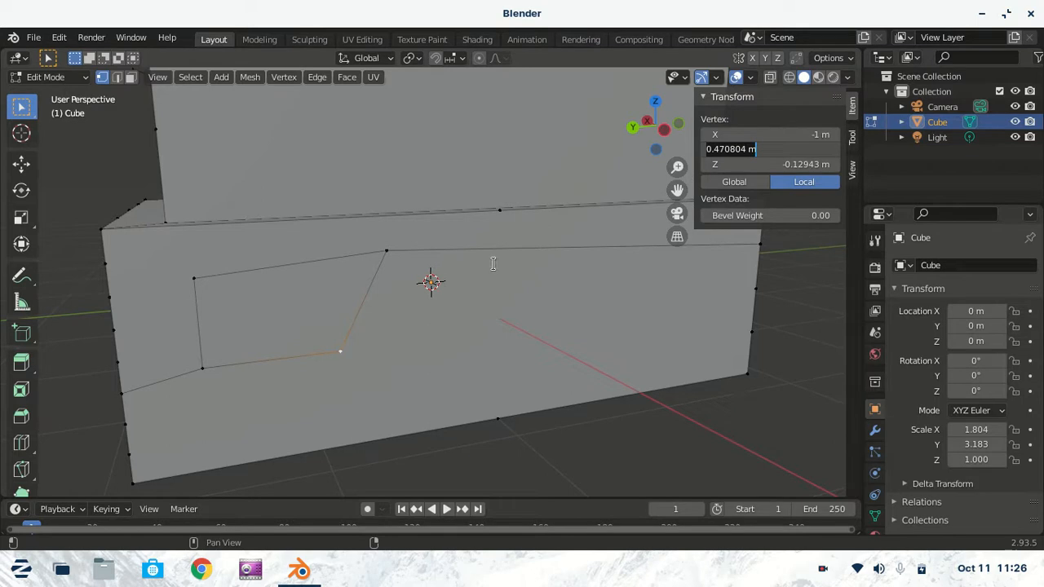
click(390, 249)
click(387, 250)
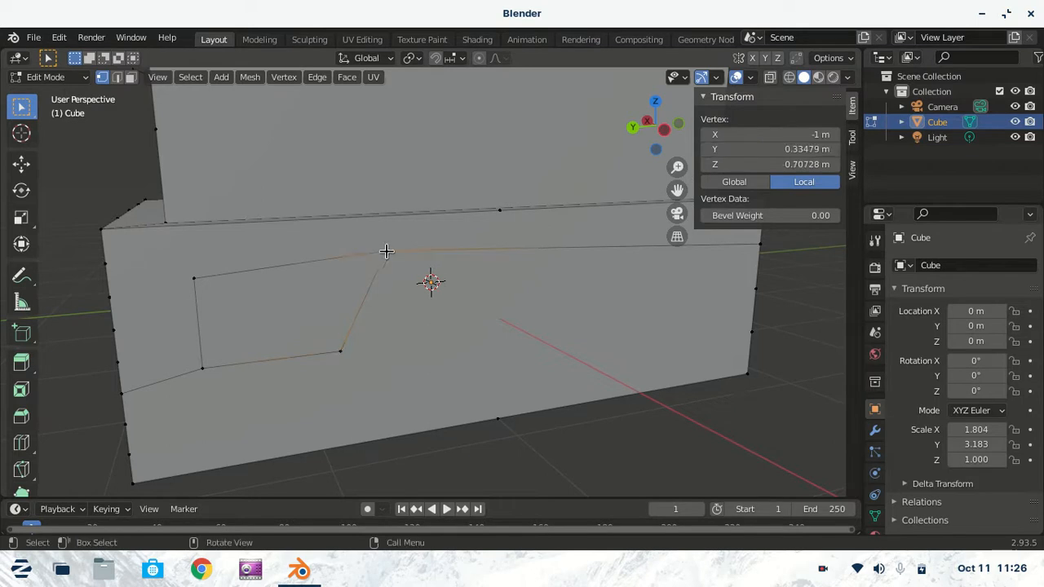
click(813, 149)
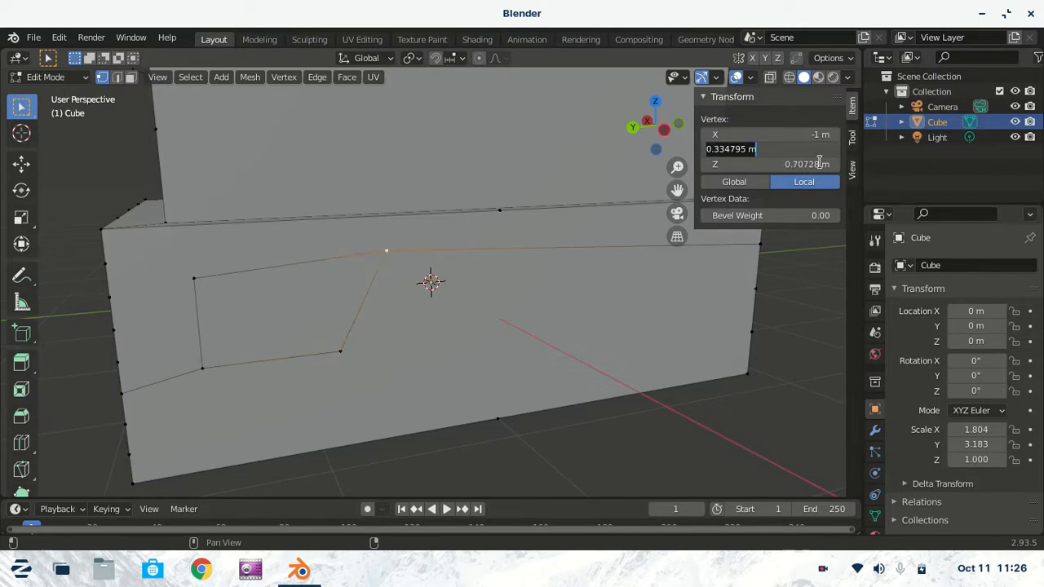
key(ctrl+v)
key(Return)
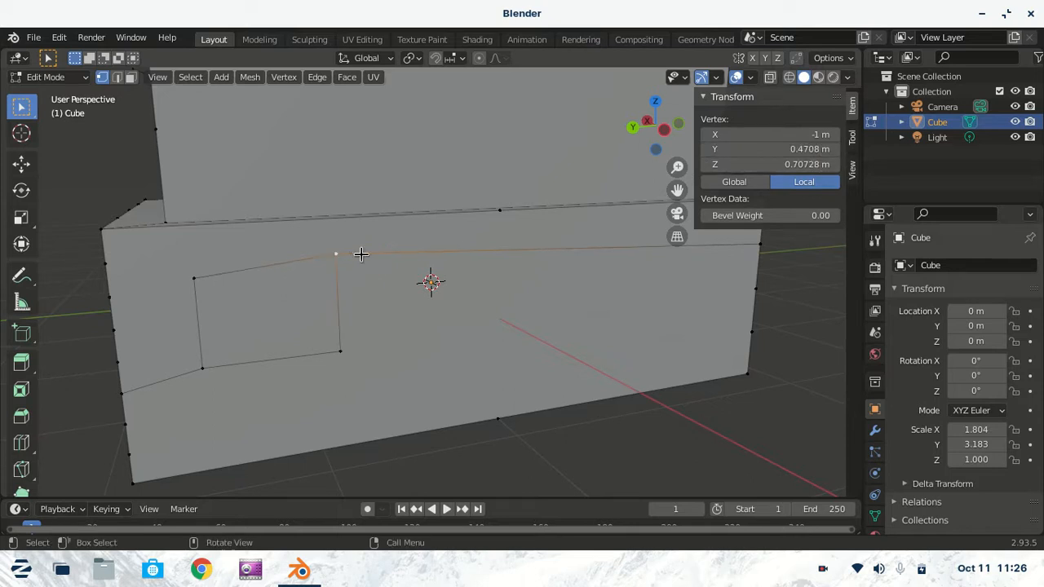
Copy the upper-left vertex's Z coordinate to the outline's upper-right vertex, setting it to 0.59194 m, and clear the selection
click(192, 278)
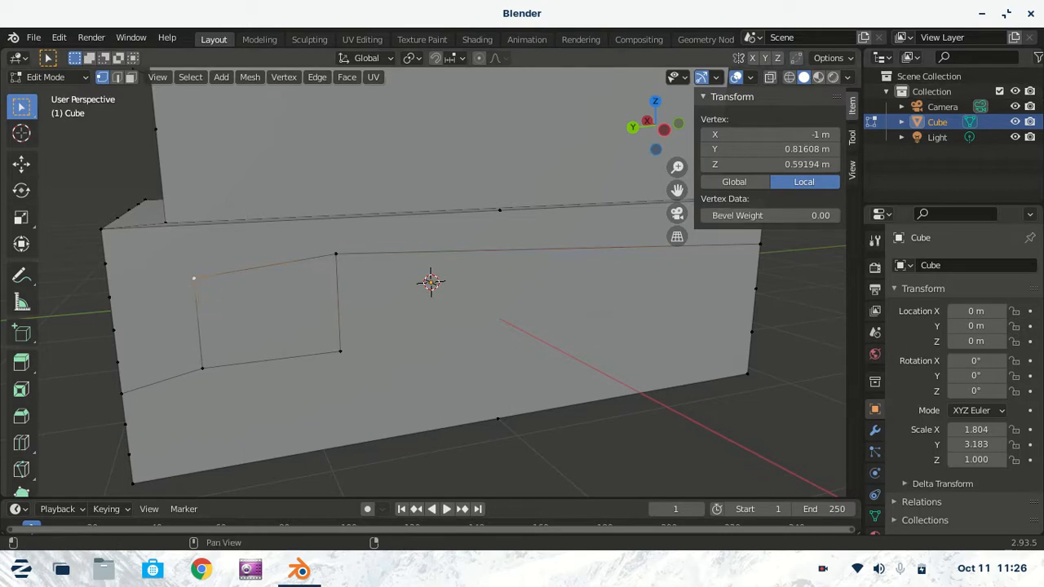
click(779, 165)
key(ctrl+c)
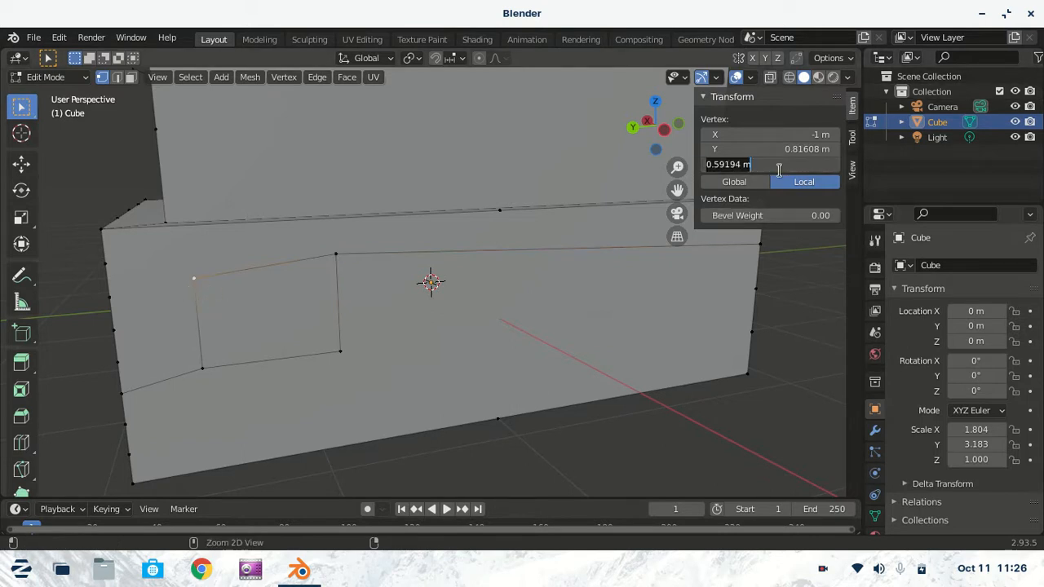
key(Return)
click(336, 256)
click(827, 164)
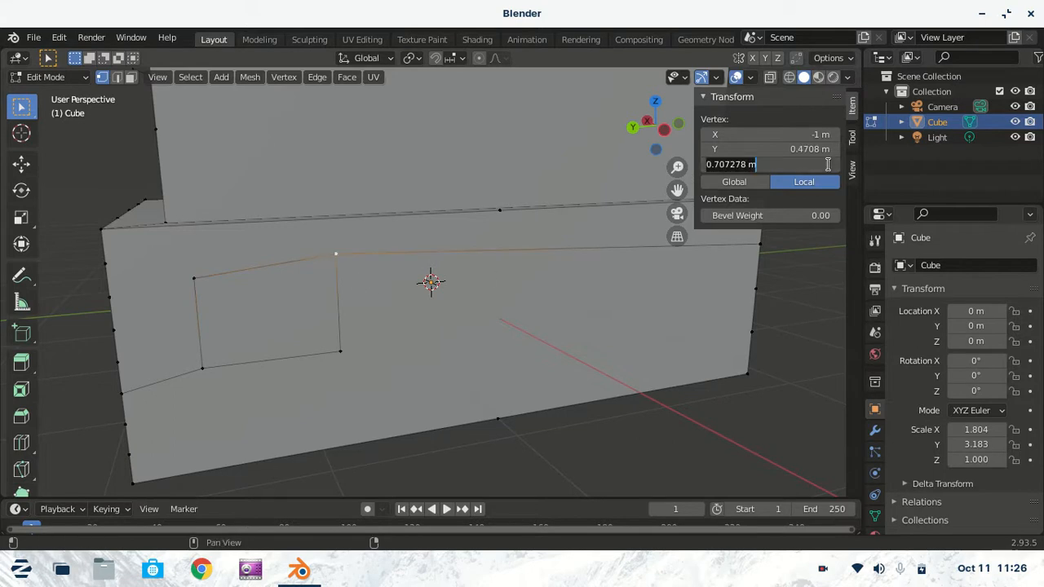
key(ctrl+v)
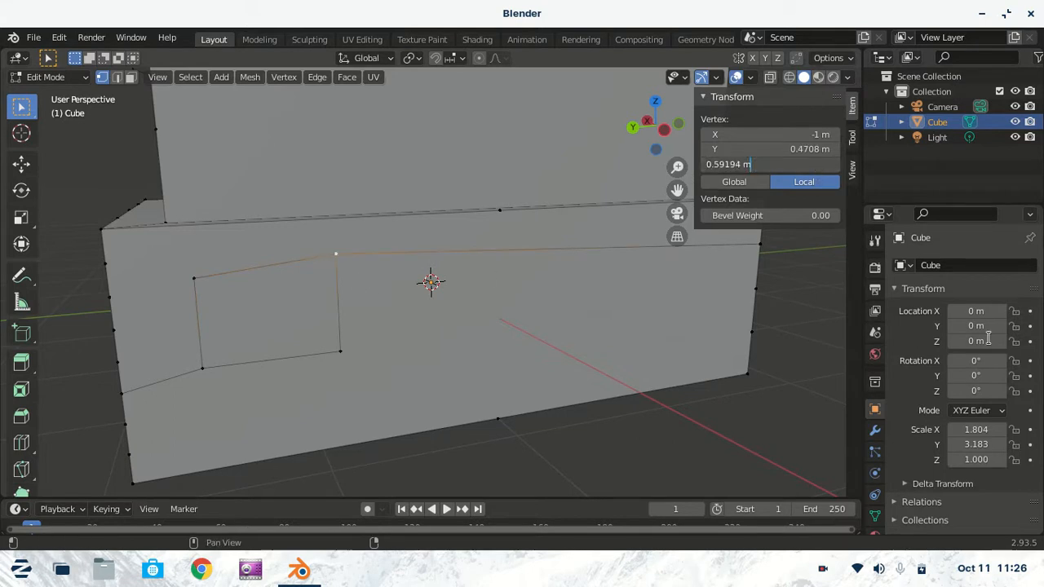
key(Return)
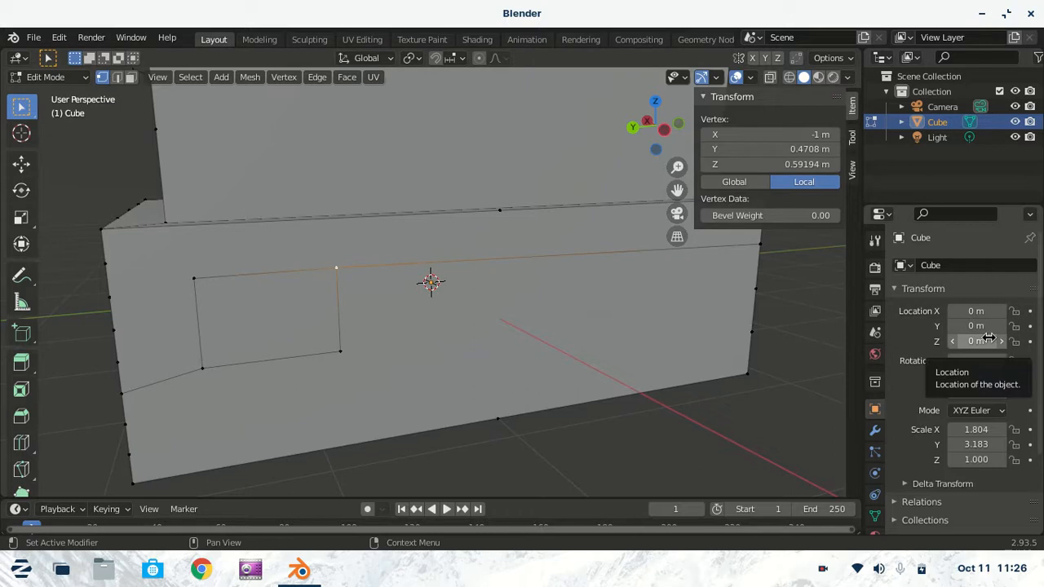
click(627, 473)
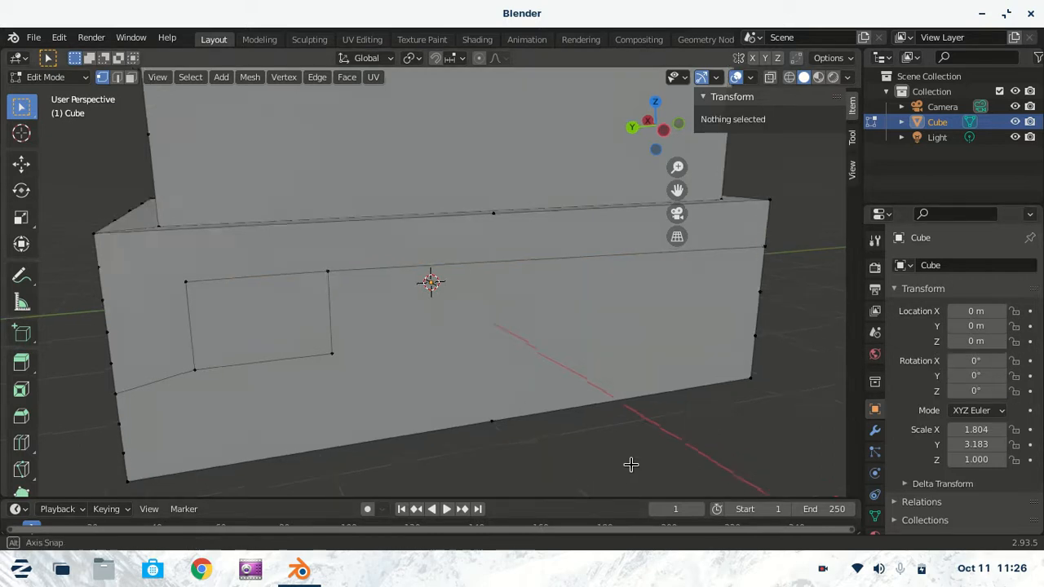
In face selection, extrude the squared outline's face into the back wall to a local X of about -0.776 m, forming a recess
scroll(638, 461, down, 8)
mouse_move(596, 453)
middle_down()
mouse_move(606, 433)
mouse_move(601, 449)
middle_up()
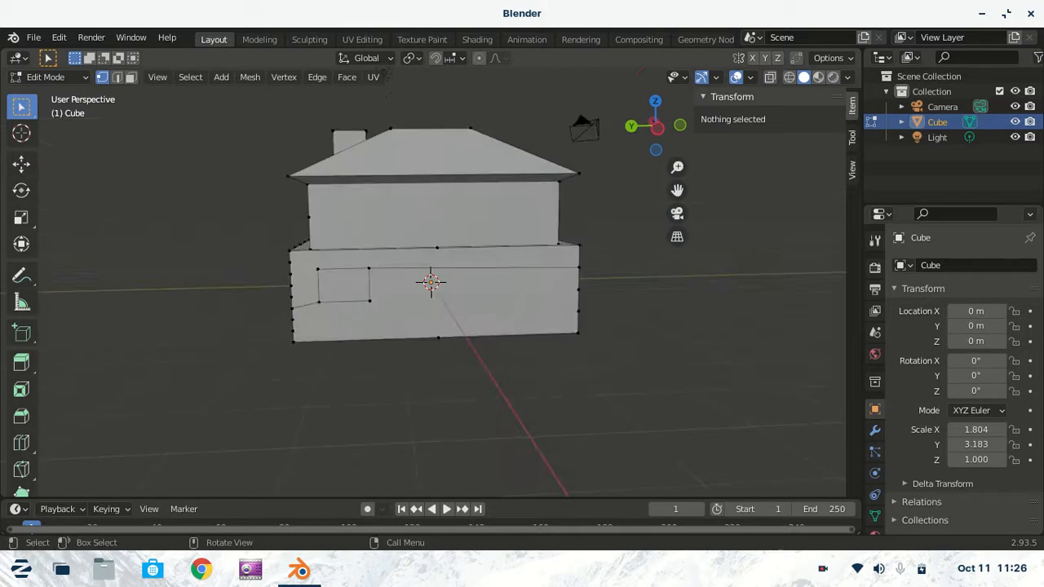
key(3)
click(346, 285)
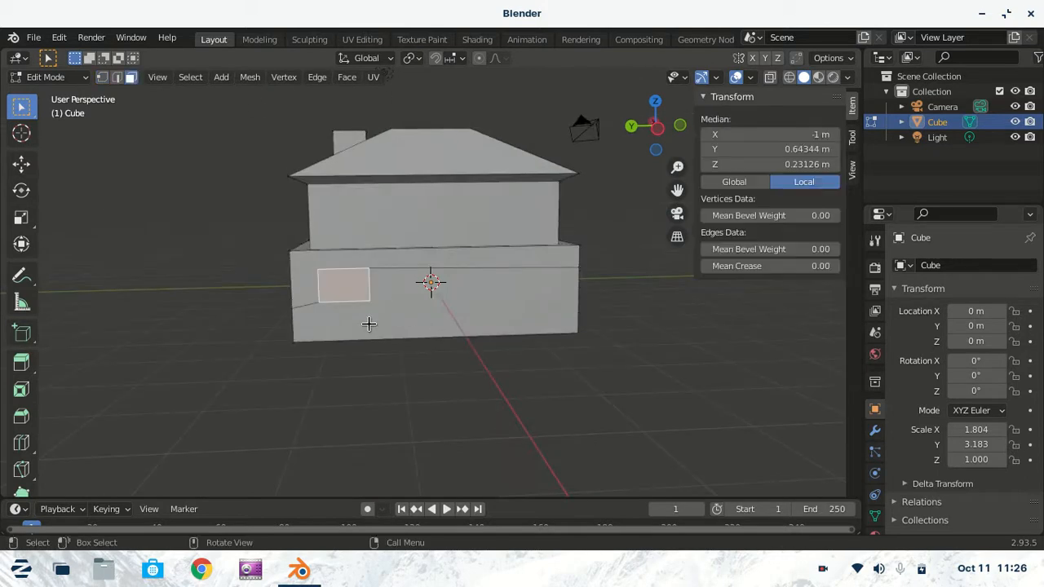
key(e)
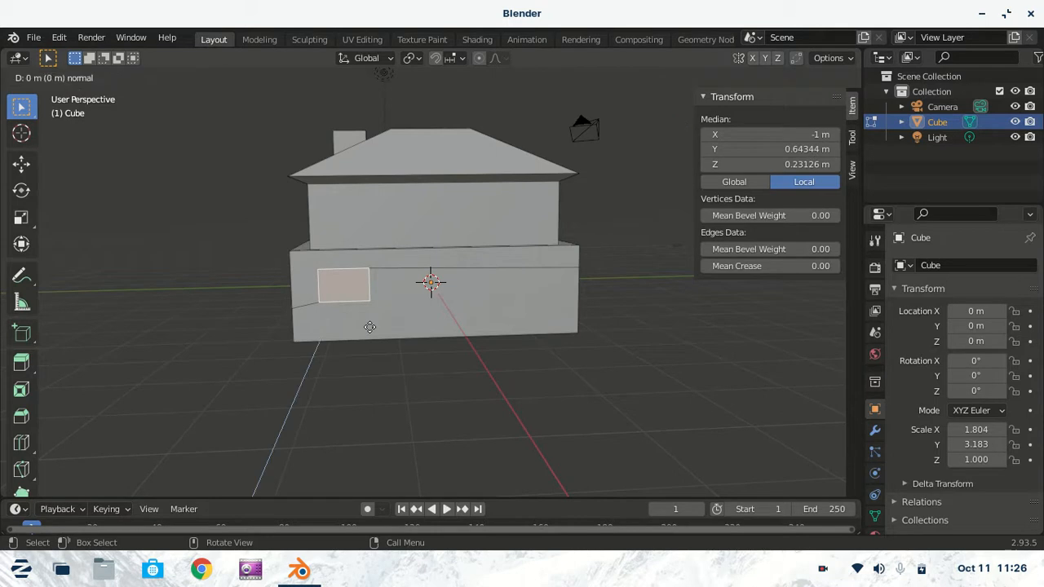
click(377, 326)
middle_drag(401, 406, 481, 400)
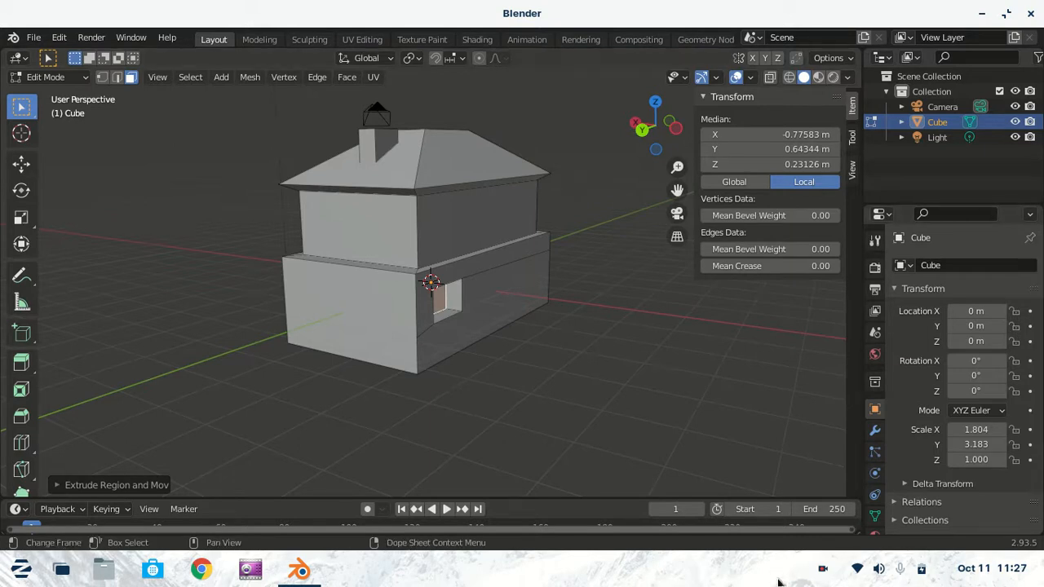
click(815, 574)
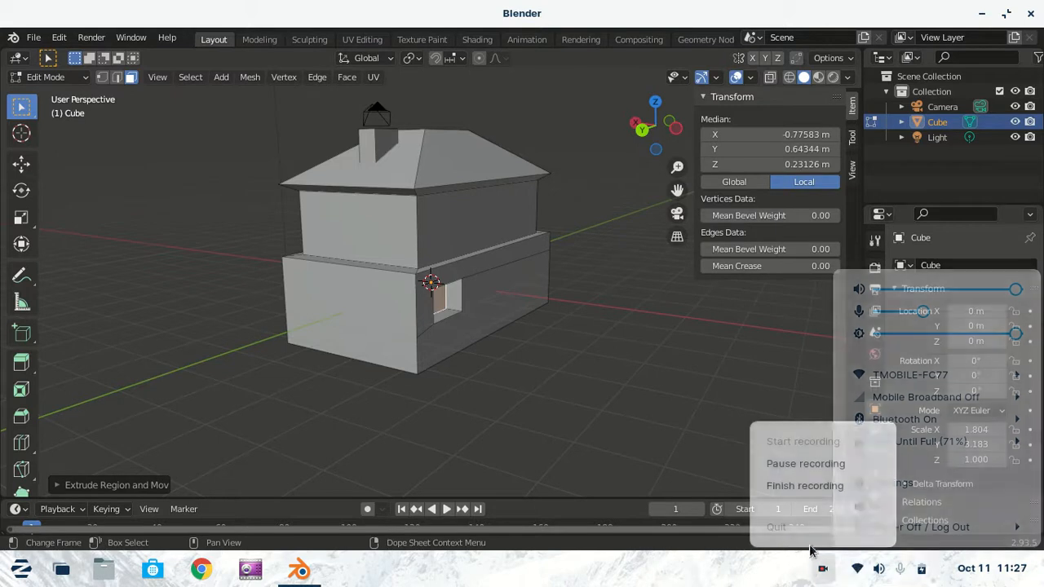